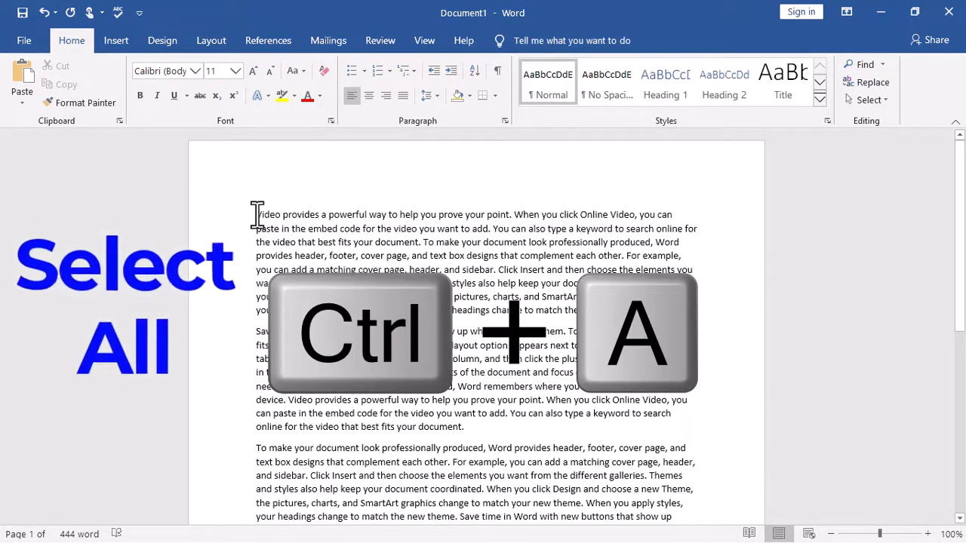
# - Select all the text in the document and clear the selection
pyautogui.hotkey('ctrl', 'a')
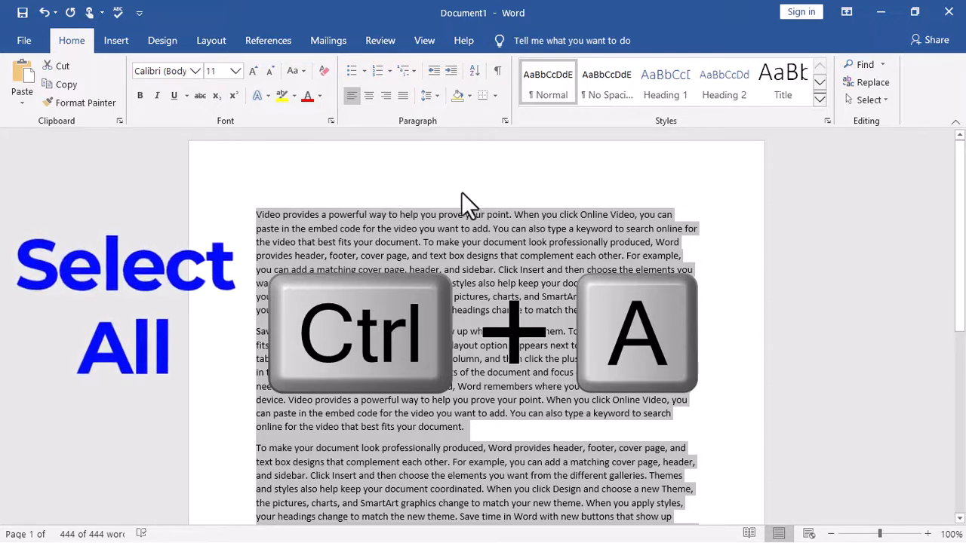
pyautogui.click(487, 214)
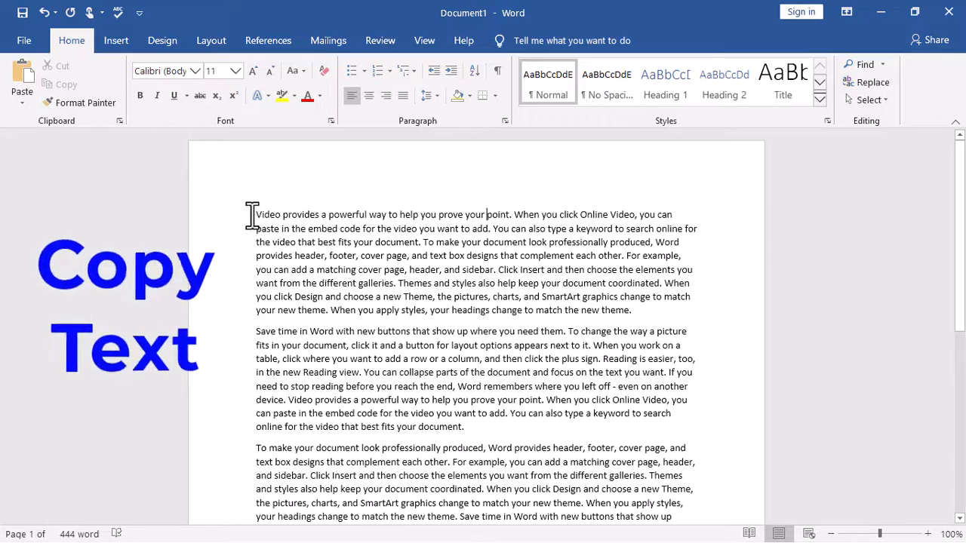
# - Copy the document's opening sentence, "Video provides a powerful way to help you prove your point."
pyautogui.moveTo(256, 216); pyautogui.dragTo(516, 215)
pyautogui.rightClick(513, 215)
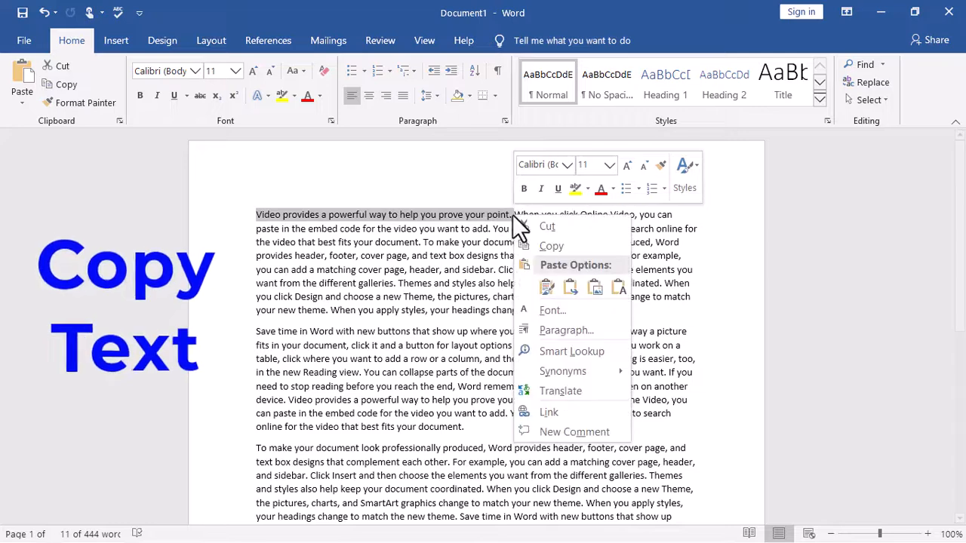
pyautogui.click(532, 240)
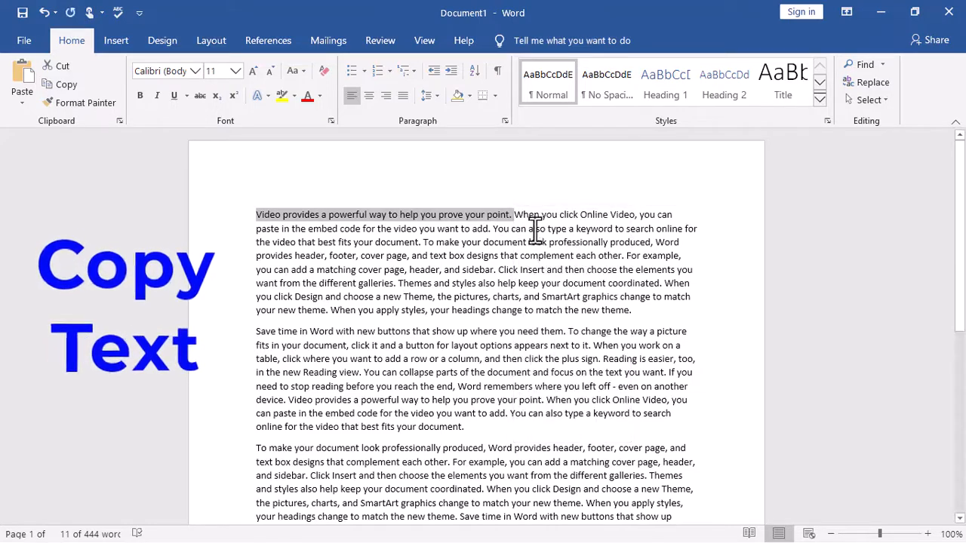
pyautogui.click(508, 215)
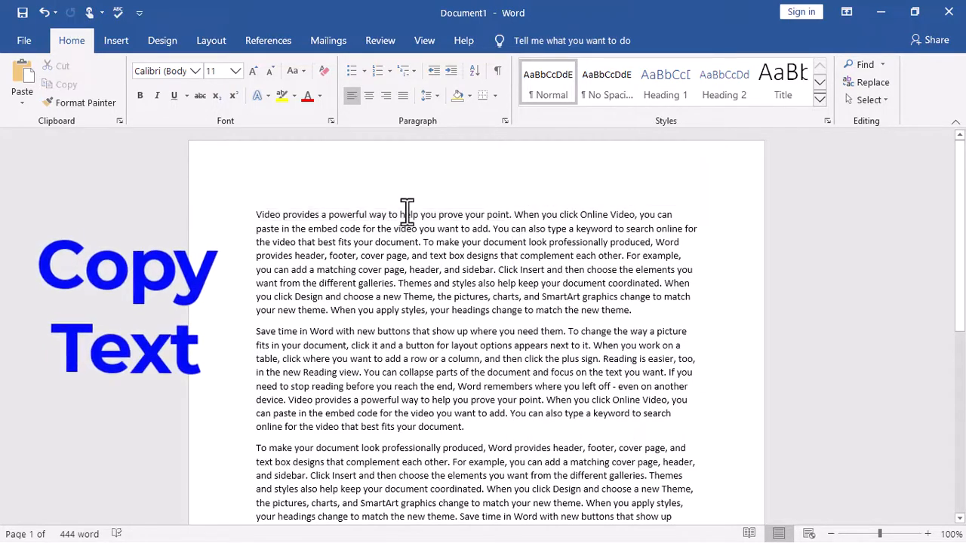
pyautogui.click(253, 214)
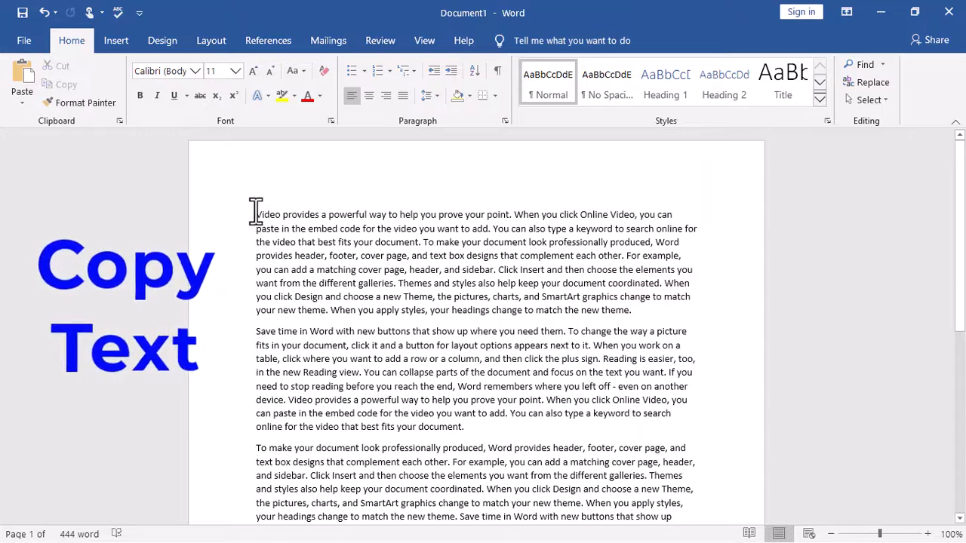
pyautogui.moveTo(277, 212); pyautogui.dragTo(513, 211)
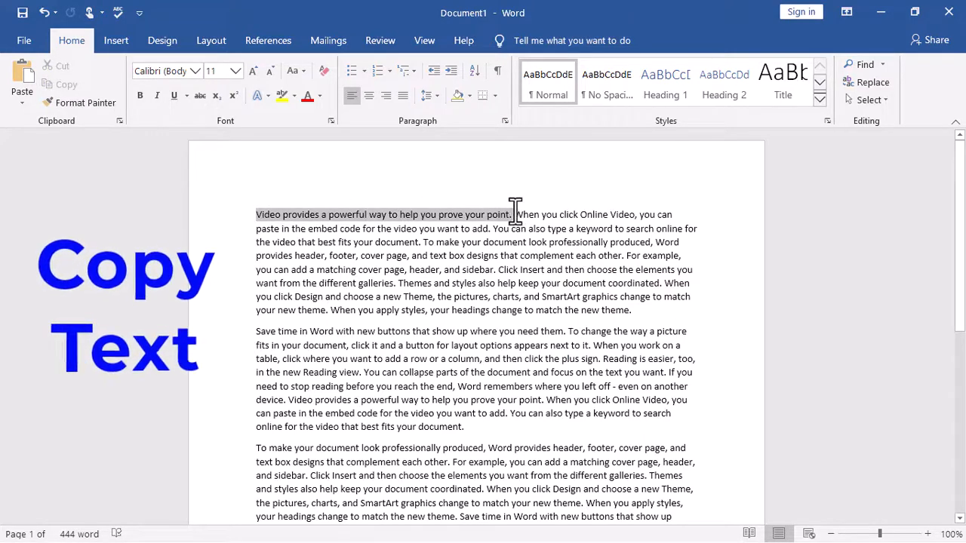
pyautogui.hotkey('ctrl', 'c')
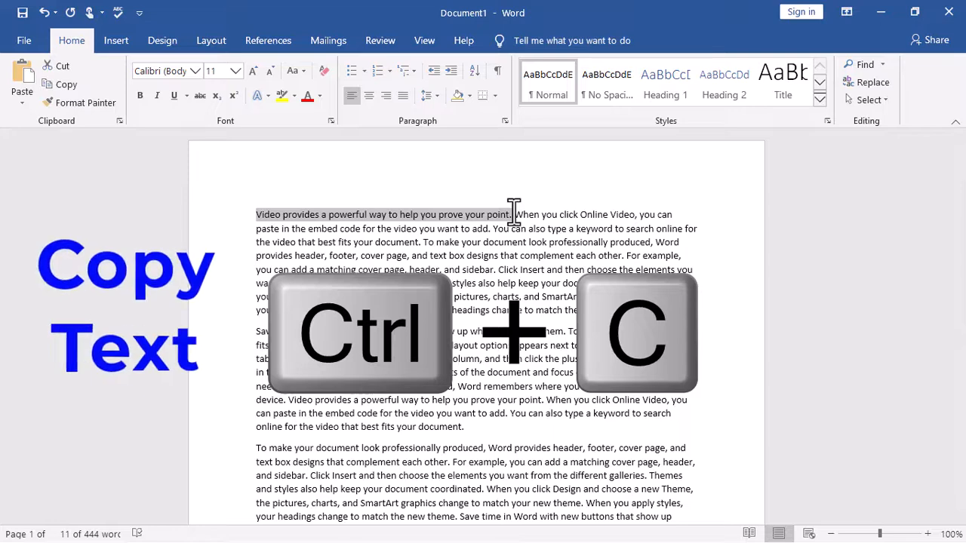
# - Add a blank line below the last line of the document and paste the copied sentence beneath it
pyautogui.hotkey('ctrl', 'End')
pyautogui.hotkey('ctrl', 'v')
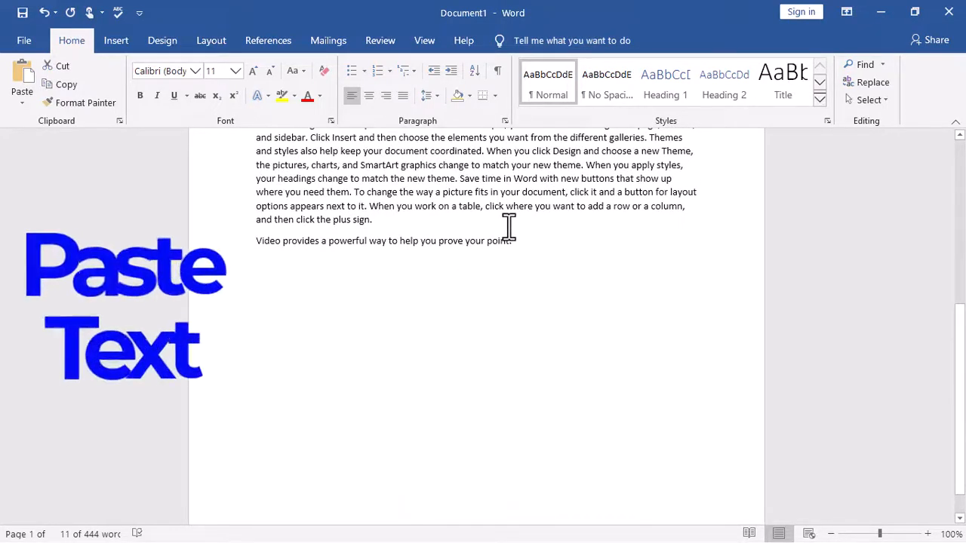
pyautogui.click(535, 255)
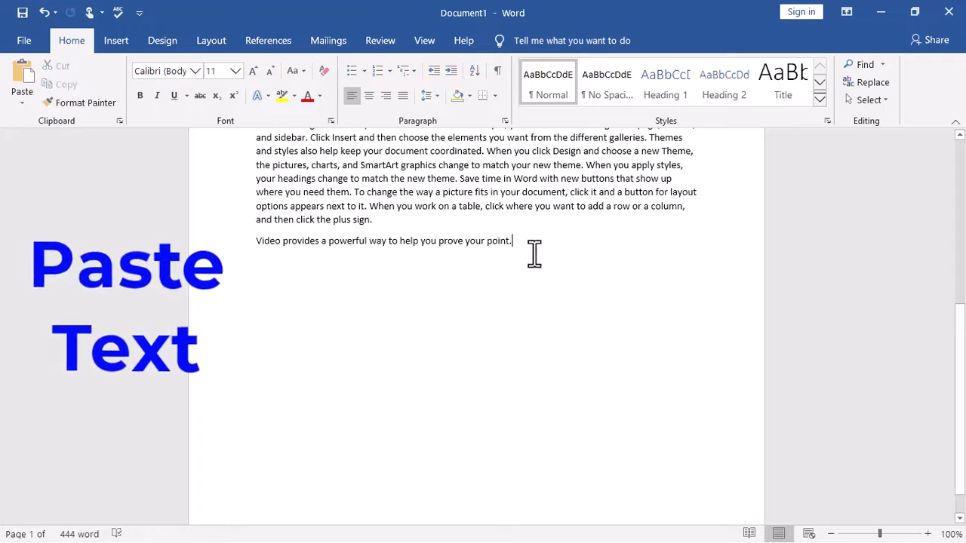
pyautogui.press('Return')
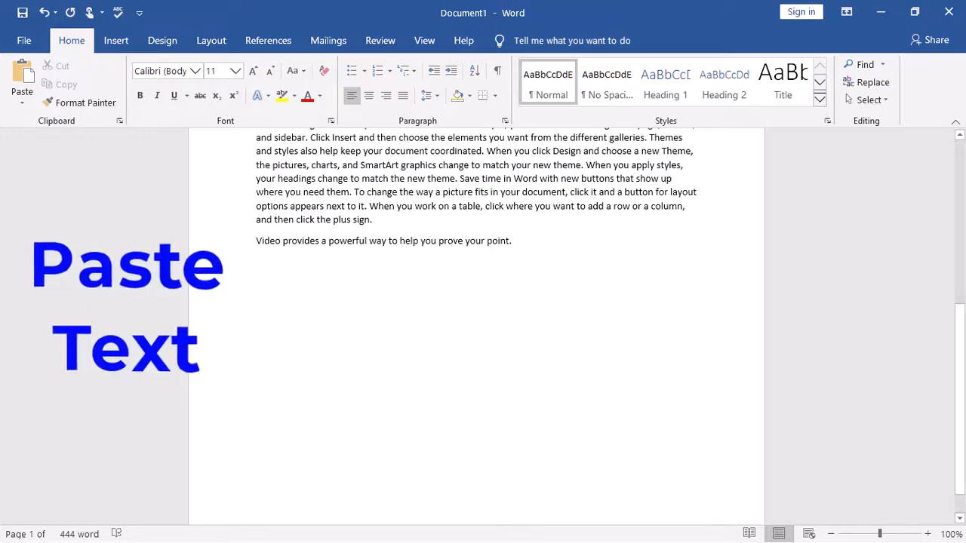
pyautogui.rightClick(310, 293)
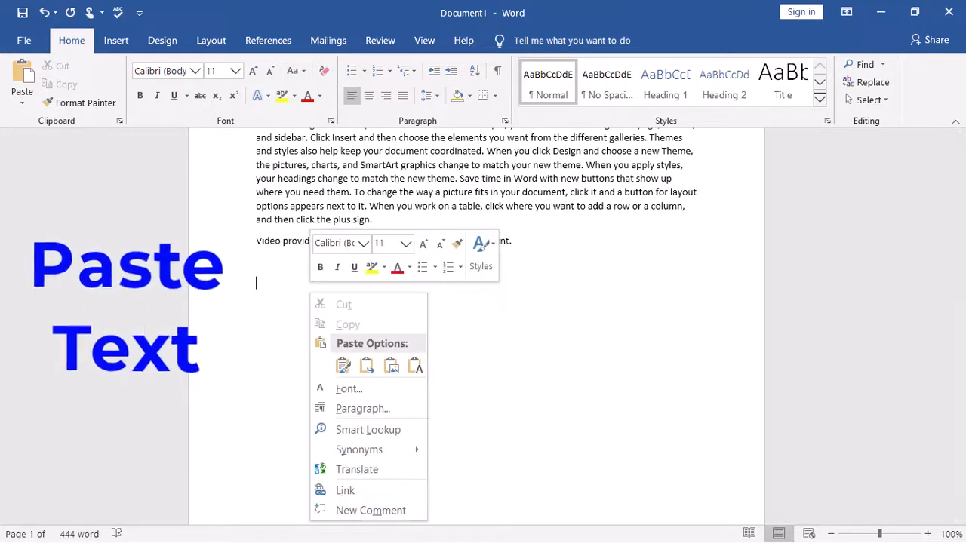
pyautogui.click(341, 361)
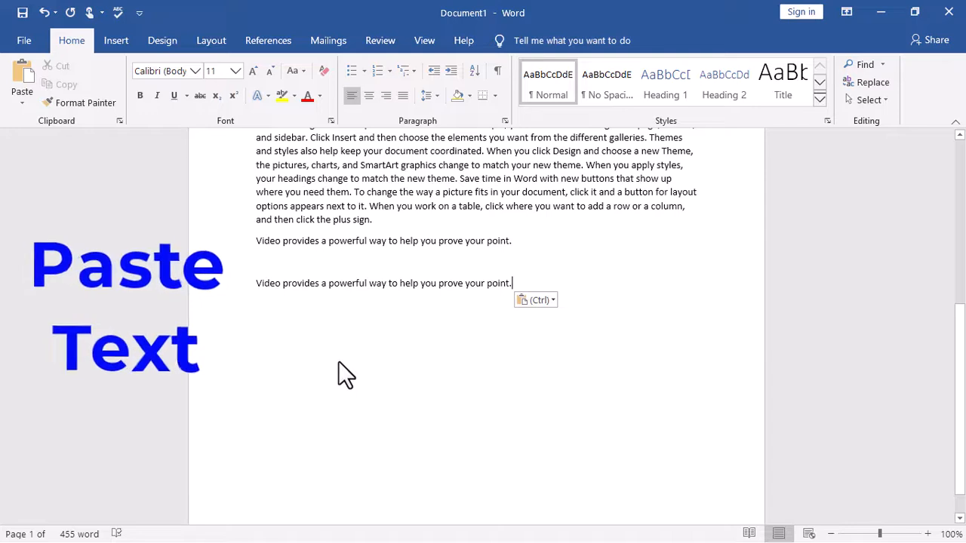
pyautogui.hotkey('ctrl', 'z')
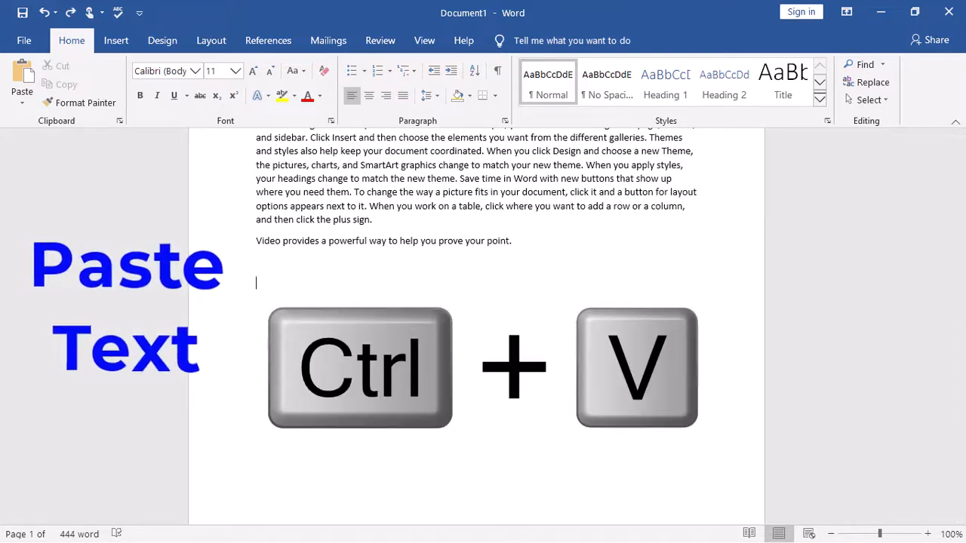
pyautogui.hotkey('ctrl', 'v')
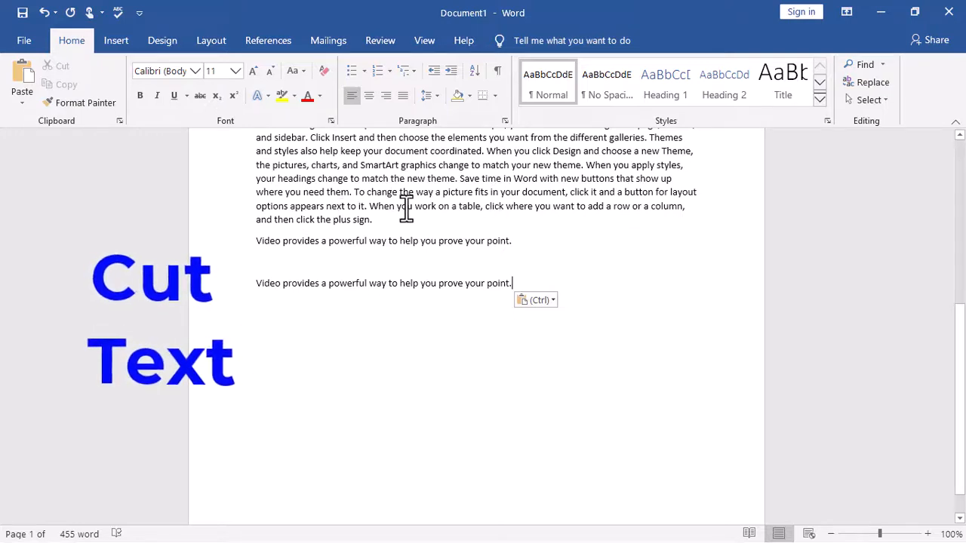
# - Cut the sentence beginning "When you work on a table" from the end of the third paragraph and paste it on a new last line
pyautogui.moveTo(369, 206); pyautogui.dragTo(558, 220)
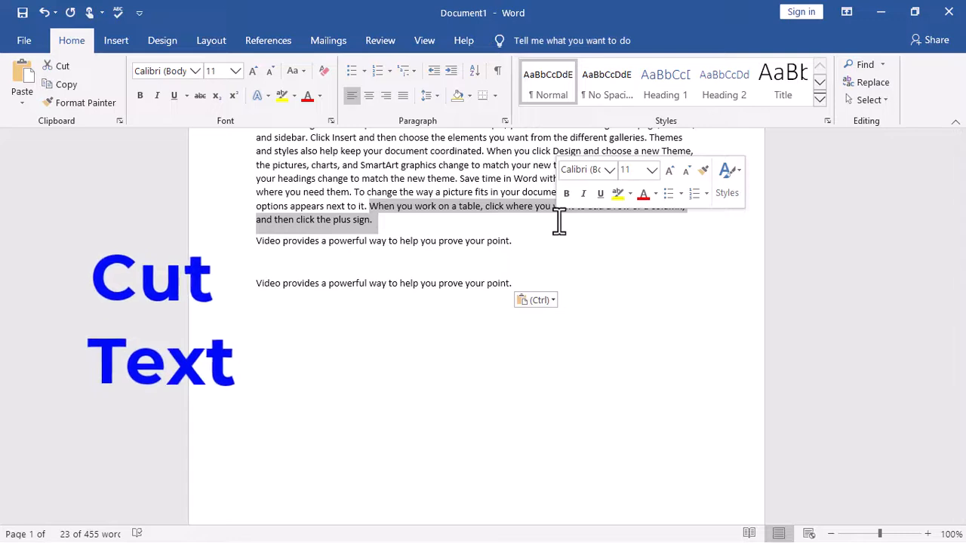
pyautogui.hotkey('ctrl', 'x')
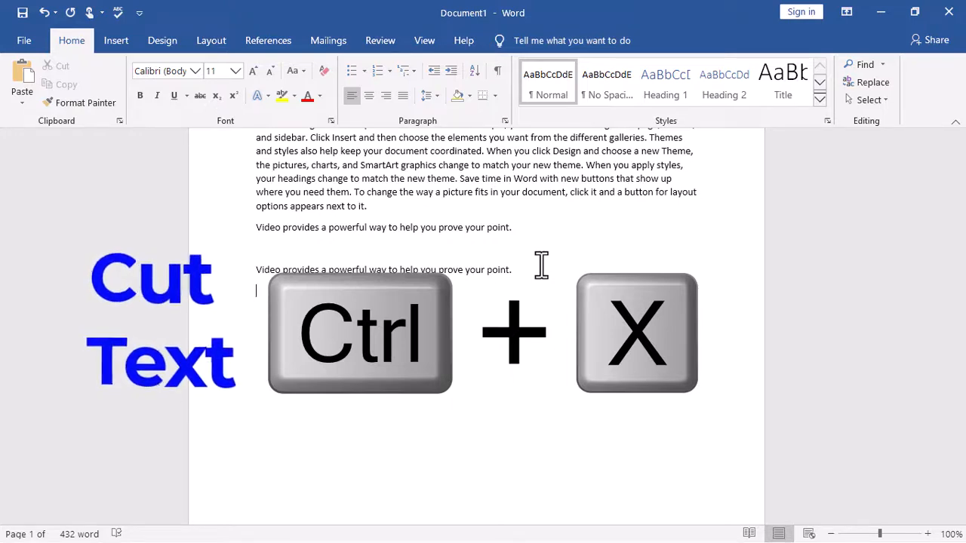
pyautogui.hotkey('ctrl', 'v')
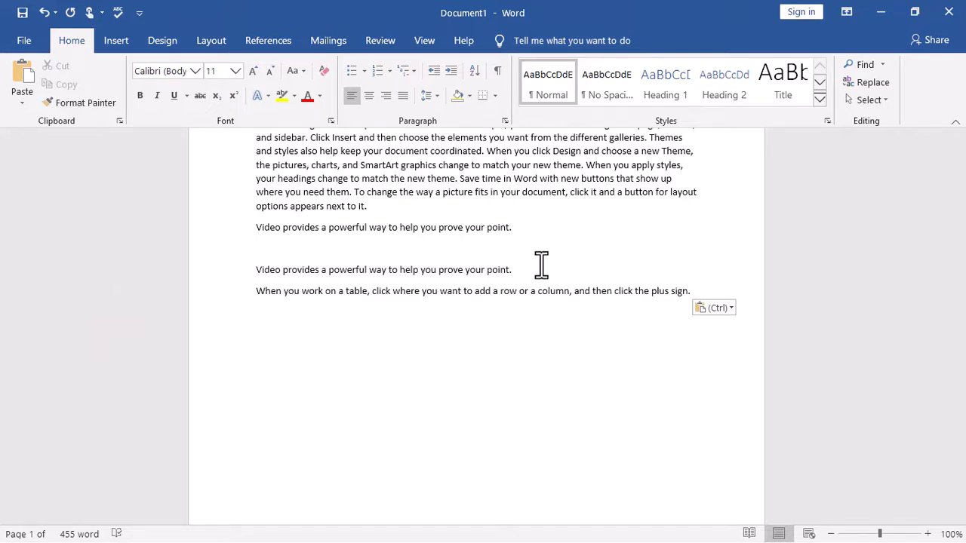
# - Undo the paste and the cut of the "When you work on a table" sentence and redo both actions
pyautogui.scroll(5, 541, 263)
pyautogui.scroll(-3, 541, 263)
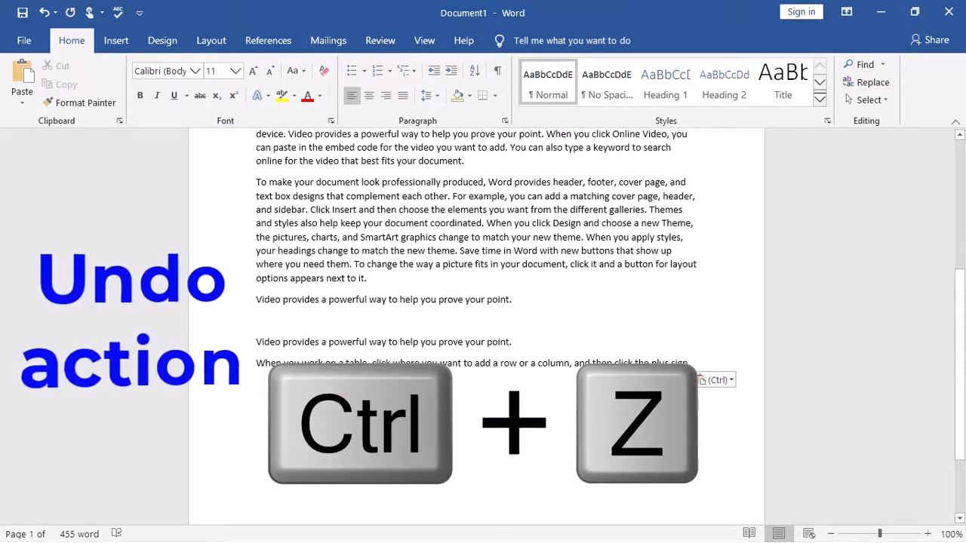
pyautogui.hotkey('ctrl', 'z')
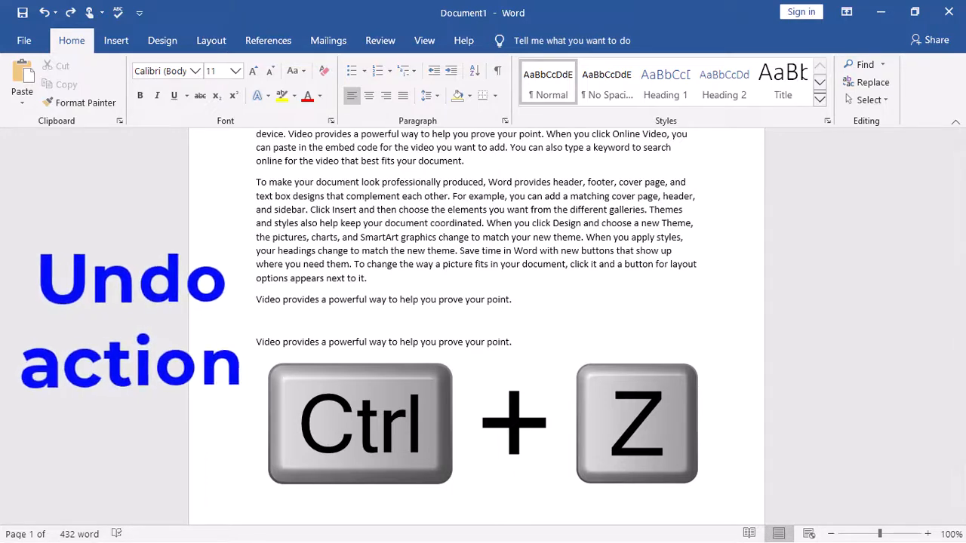
pyautogui.hotkey('ctrl', 'y')
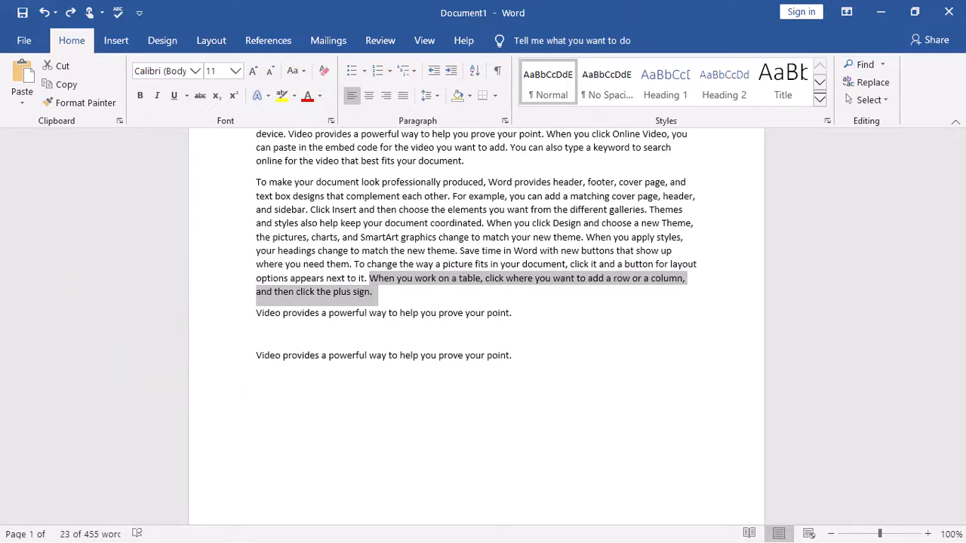
pyautogui.click(515, 394)
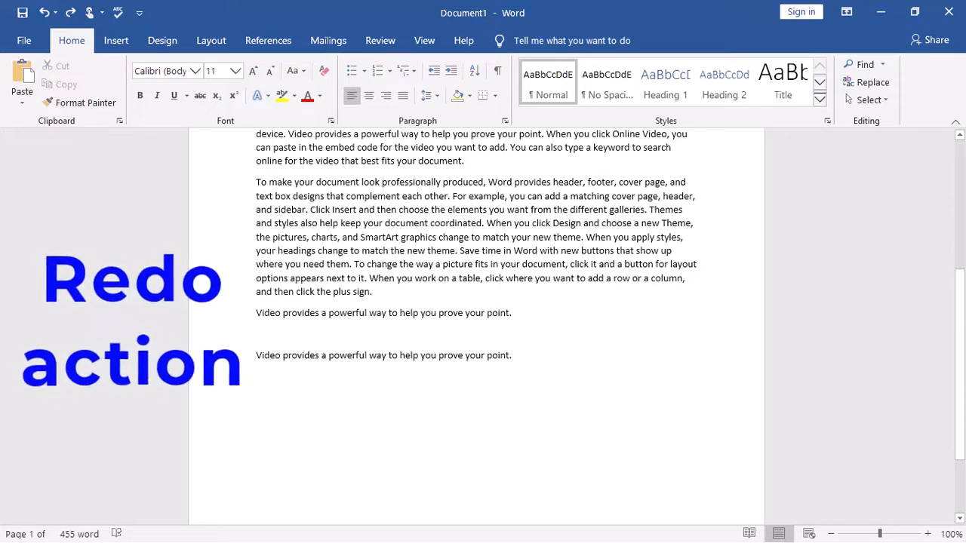
pyautogui.hotkey('ctrl', 'y')
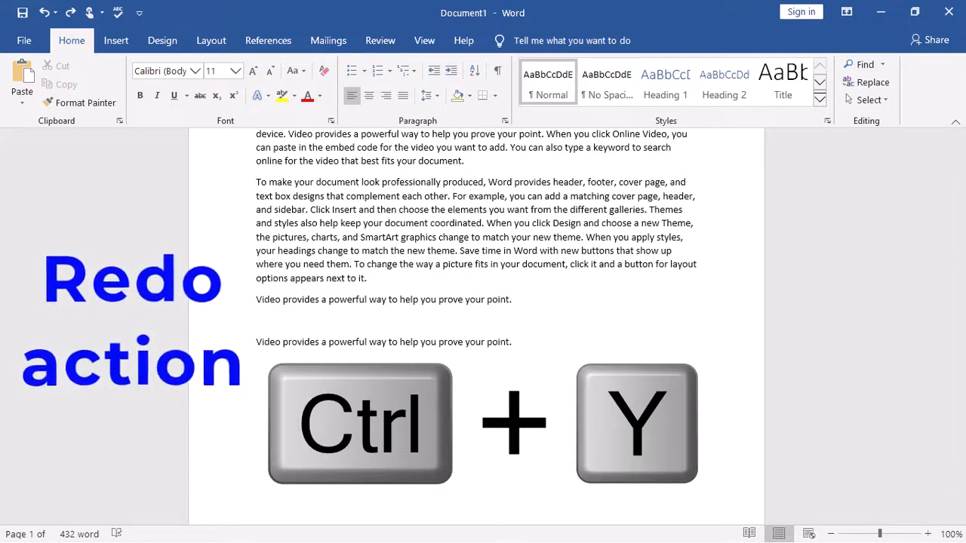
pyautogui.hotkey('ctrl', 'y')
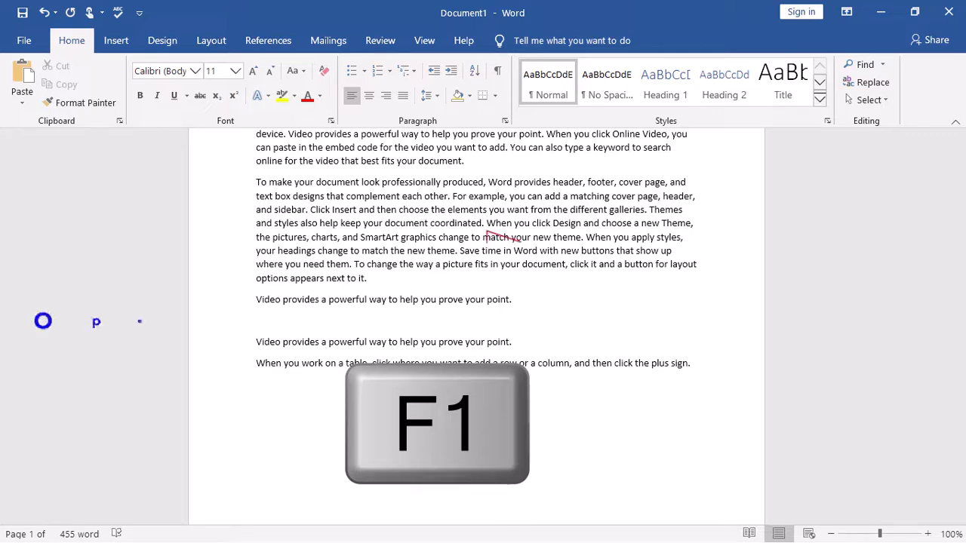
# - Open the program's Help beside the document
pyautogui.press('F1')
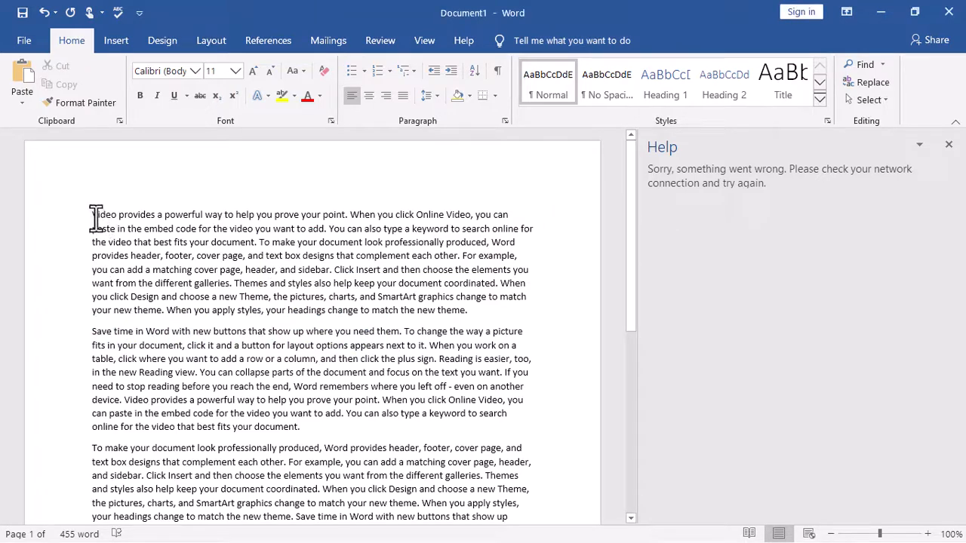
# - Make the first line of the first paragraph bold and remove the bold formatting again
pyautogui.moveTo(92, 214); pyautogui.dragTo(511, 211)
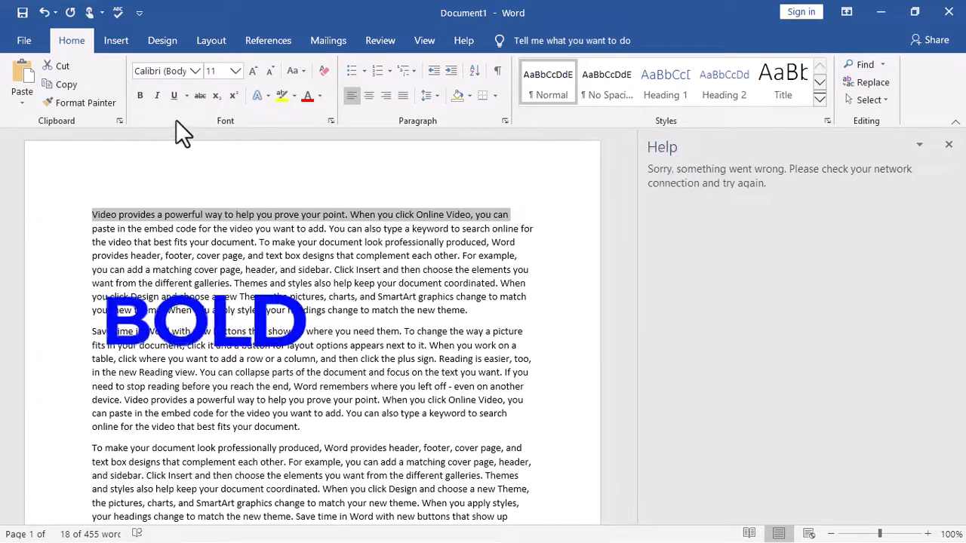
pyautogui.click(138, 95)
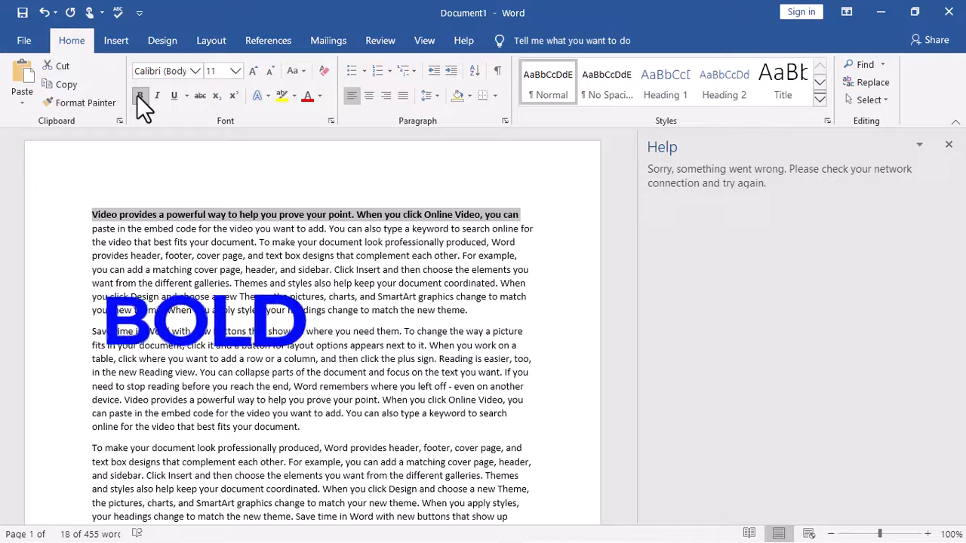
pyautogui.click(138, 95)
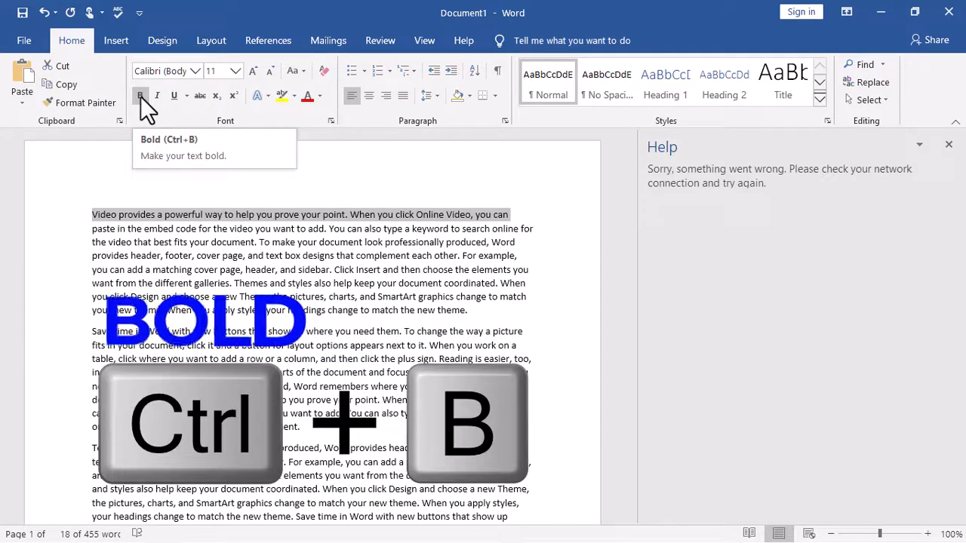
pyautogui.click(303, 203)
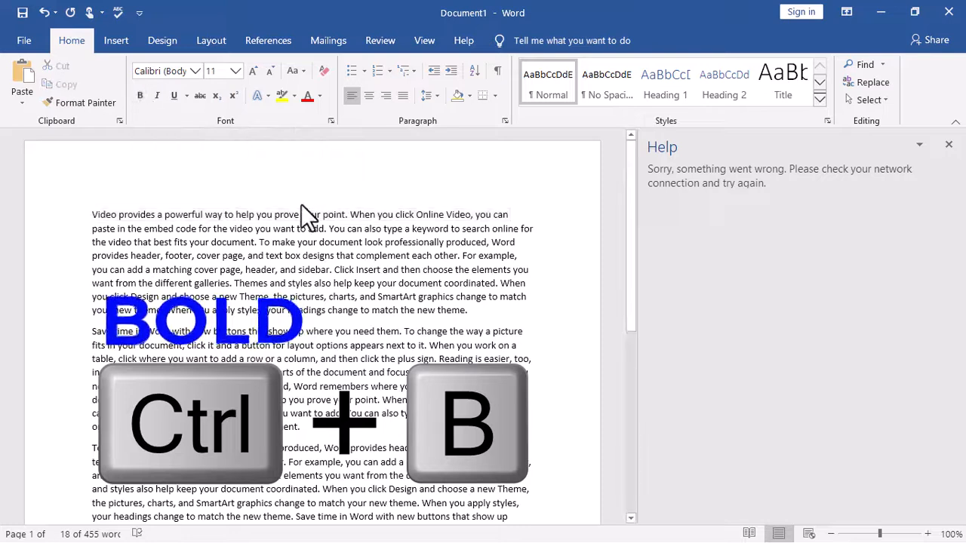
# - Format the first line of the first paragraph as bold, italic and underlined
pyautogui.click(78, 214)
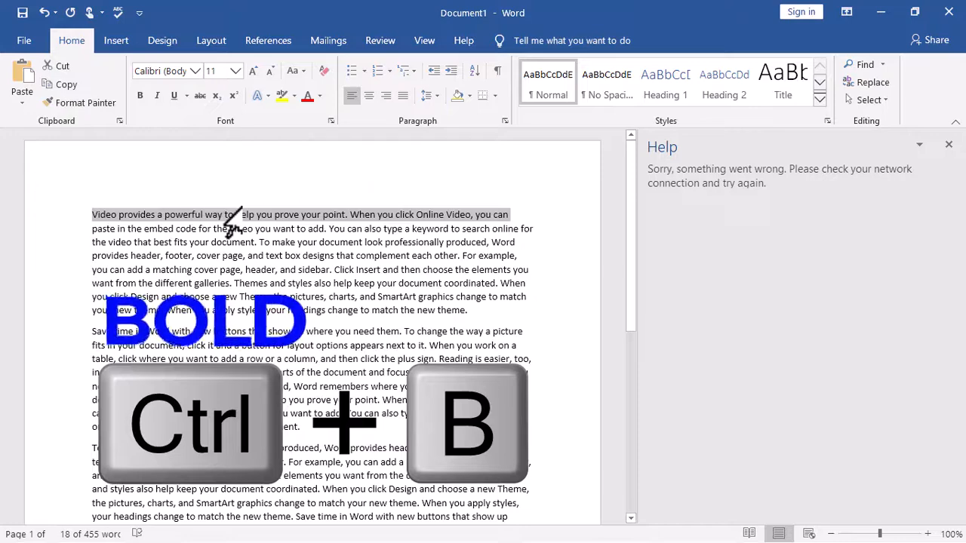
pyautogui.hotkey('ctrl', 'b')
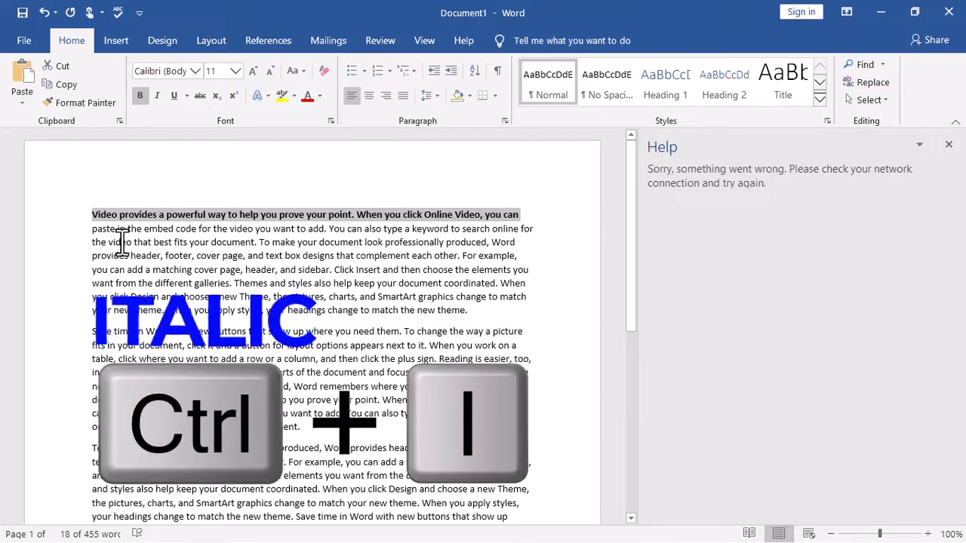
pyautogui.hotkey('ctrl', 'i')
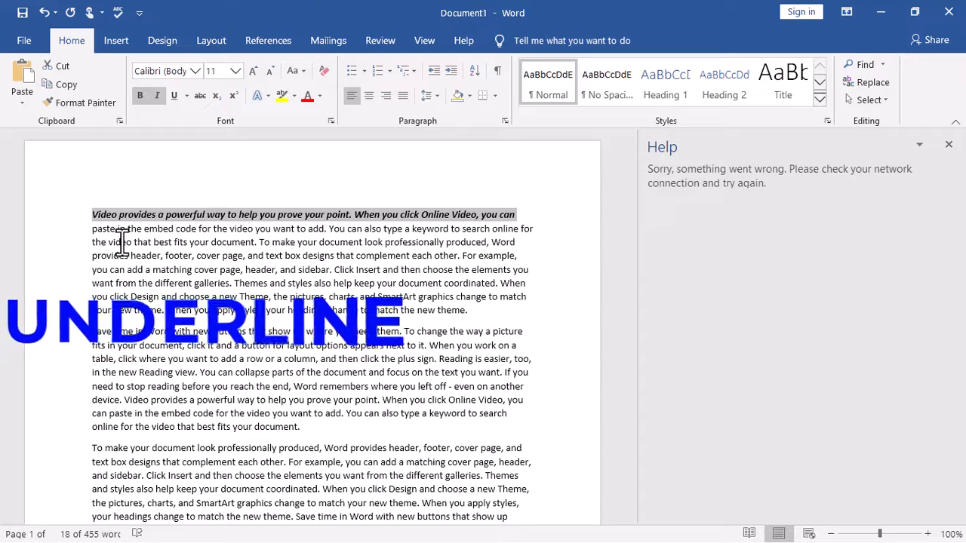
pyautogui.hotkey('ctrl', 'u')
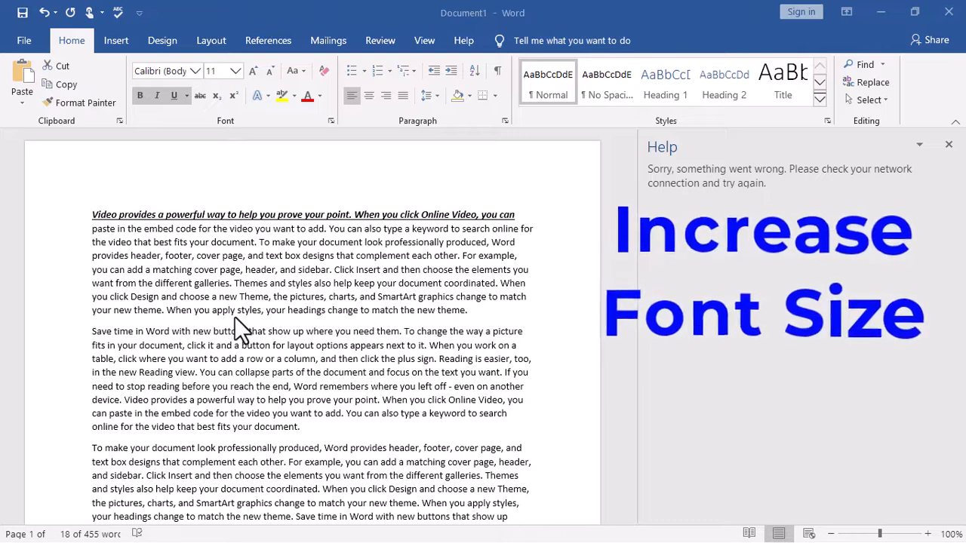
# - Select the whole second paragraph and increase its font size through the preset sizes up to 110
pyautogui.click(97, 340)
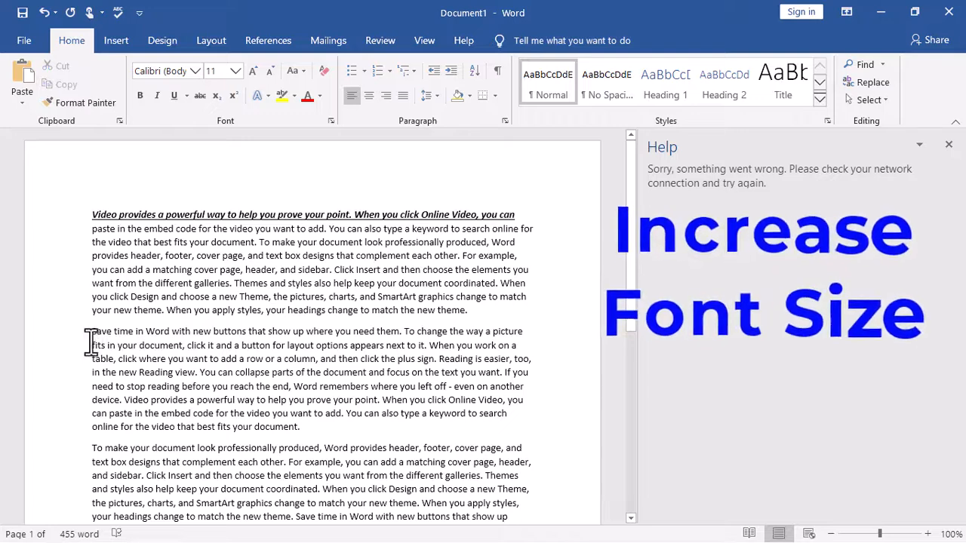
pyautogui.moveTo(91, 345); pyautogui.dragTo(317, 428)
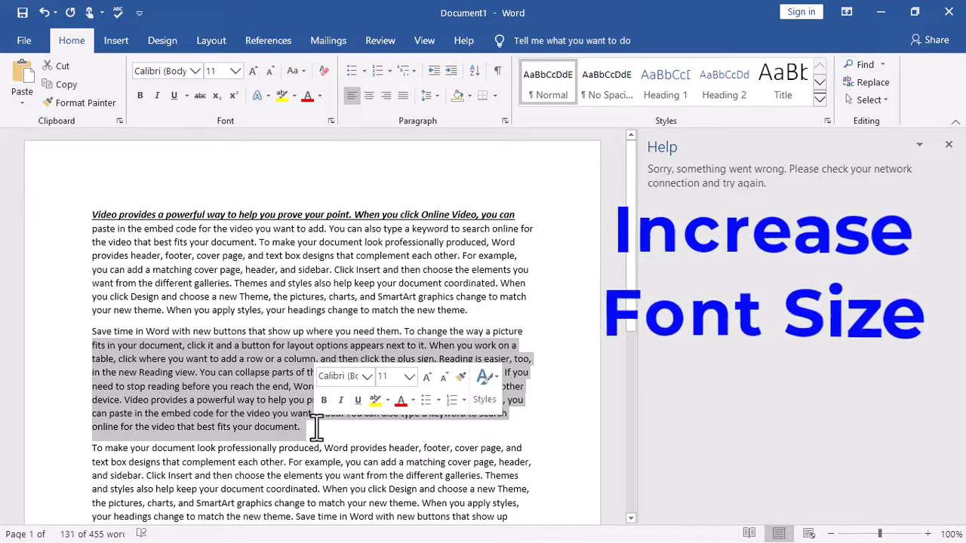
pyautogui.click(96, 331)
pyautogui.moveTo(94, 330); pyautogui.dragTo(354, 427)
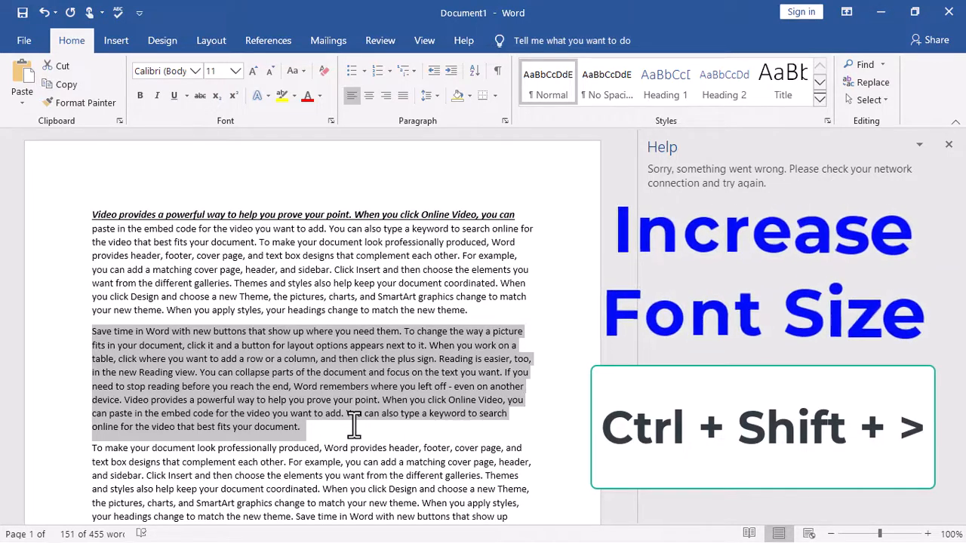
pyautogui.hotkey('ctrl', 'shift', '.')
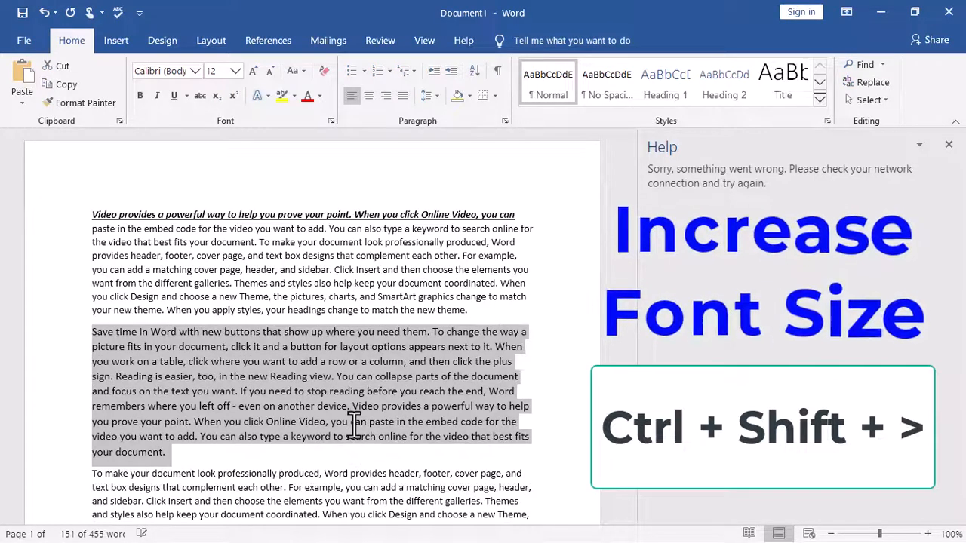
pyautogui.hotkey('ctrl', 'shift', '.')
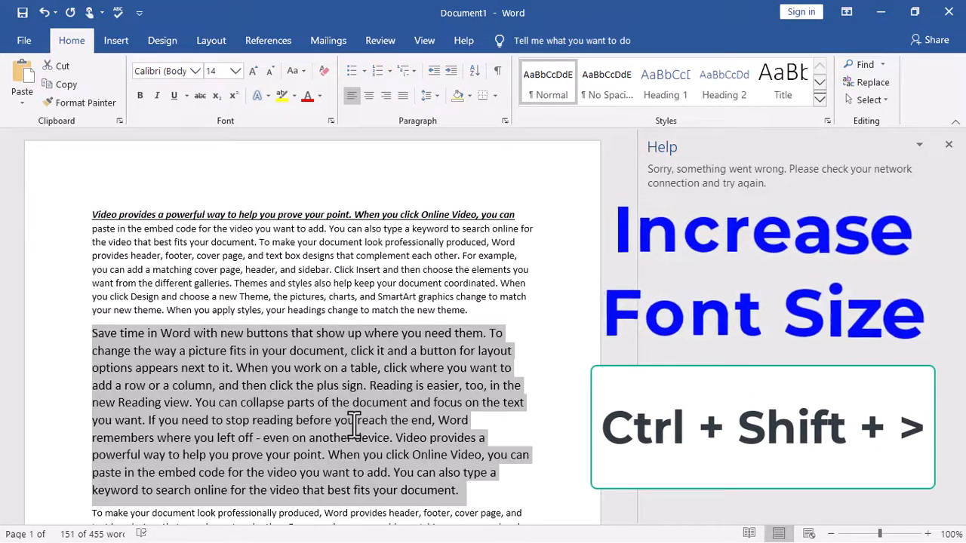
pyautogui.hotkey('ctrl', 'shift', '.')
pyautogui.hotkey('ctrl', 'shift', '.')
pyautogui.hotkey('ctrl', 'shift', '.')
pyautogui.hotkey('ctrl', 'shift', '.')
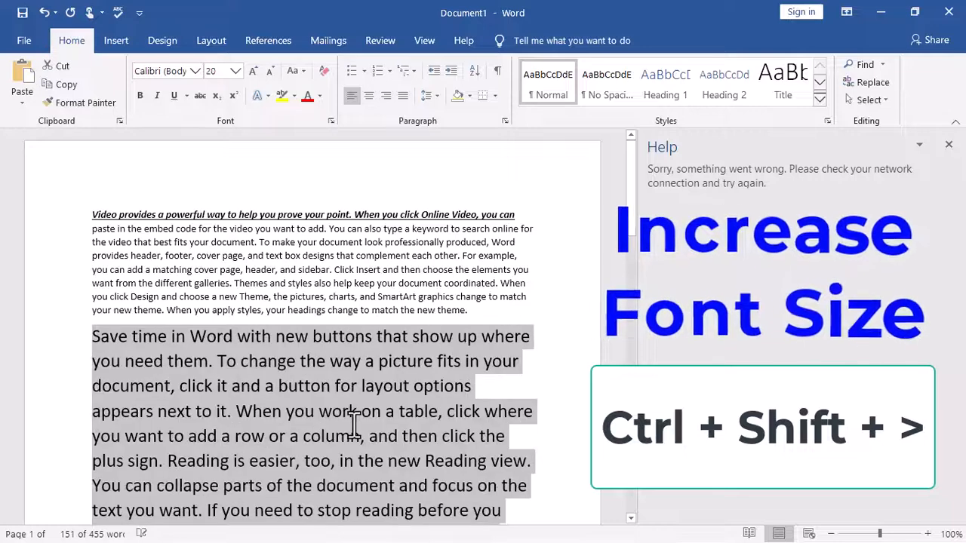
pyautogui.hotkey('ctrl', 'shift', '.')
pyautogui.hotkey('ctrl', 'shift', '.')
pyautogui.hotkey('ctrl', 'shift', '.')
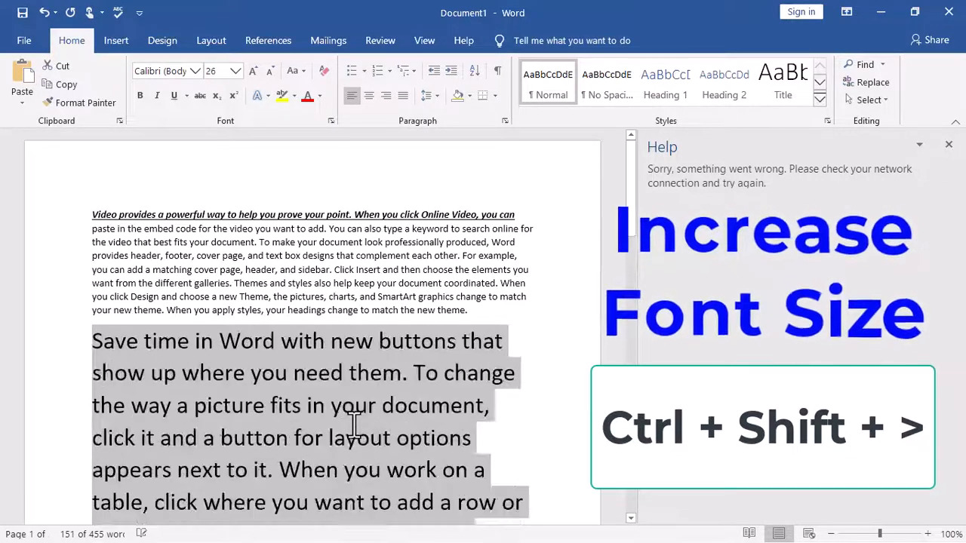
pyautogui.hotkey('ctrl', 'shift', '.')
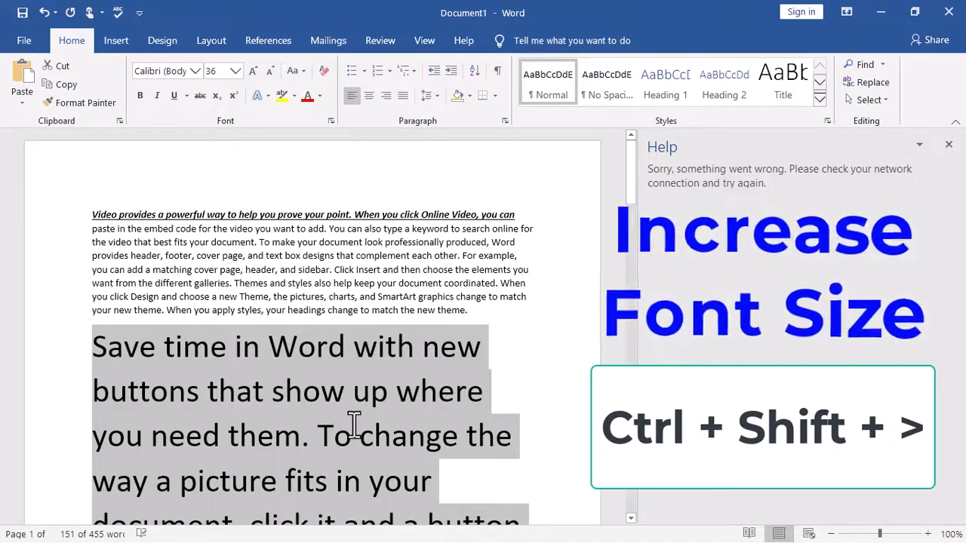
pyautogui.hotkey('ctrl', 'shift', '.')
pyautogui.hotkey('ctrl', 'shift', '.')
pyautogui.hotkey('ctrl', 'shift', '.')
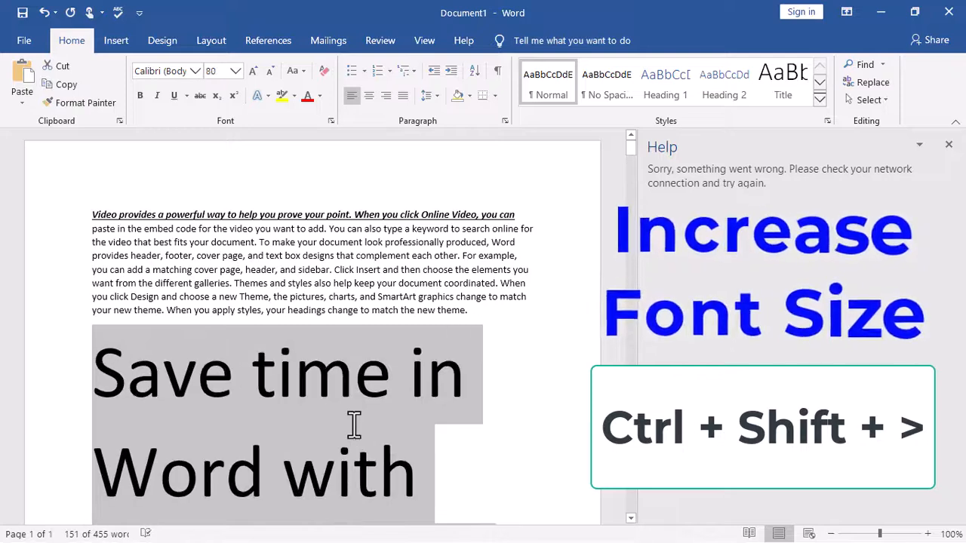
pyautogui.hotkey('ctrl', 'shift', '.')
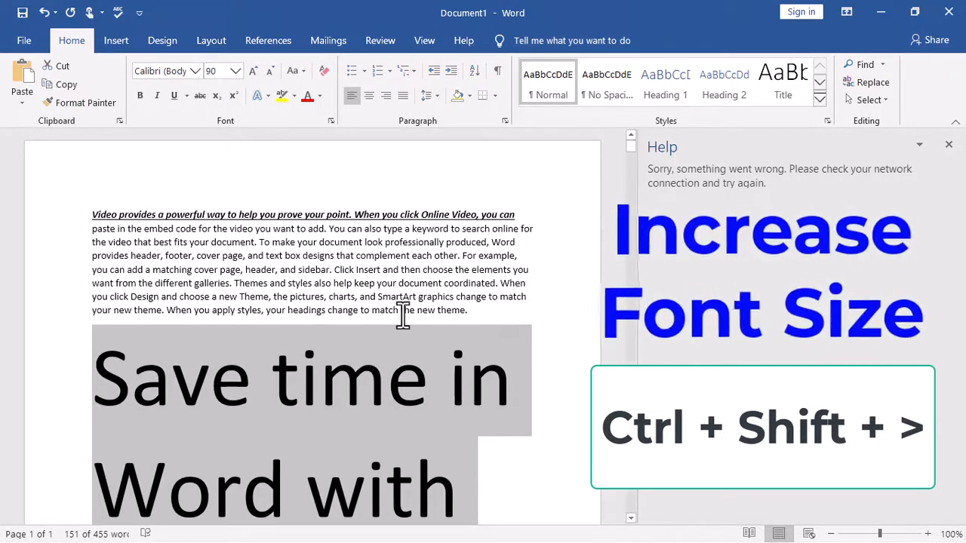
pyautogui.hotkey('ctrl', 'shift', '.')
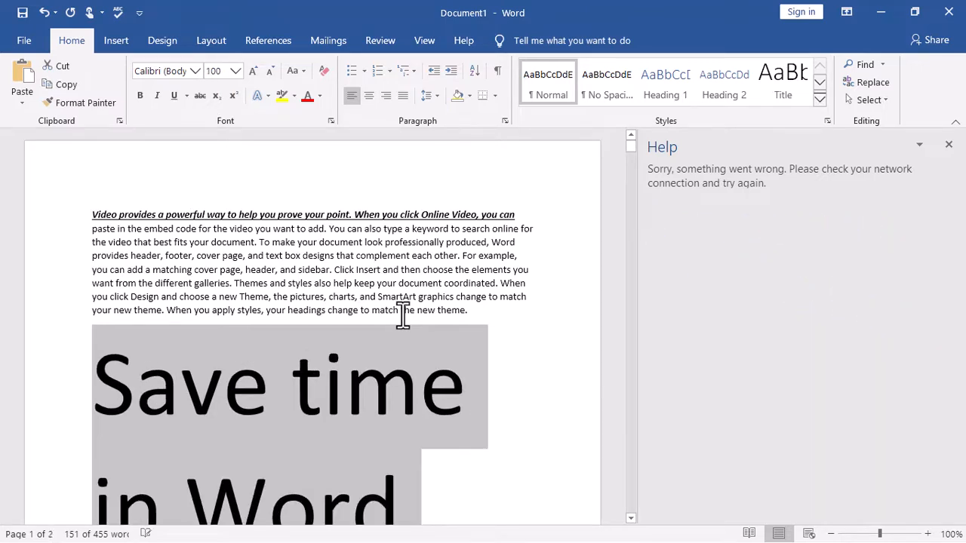
pyautogui.hotkey('ctrl', 'shift', '.')
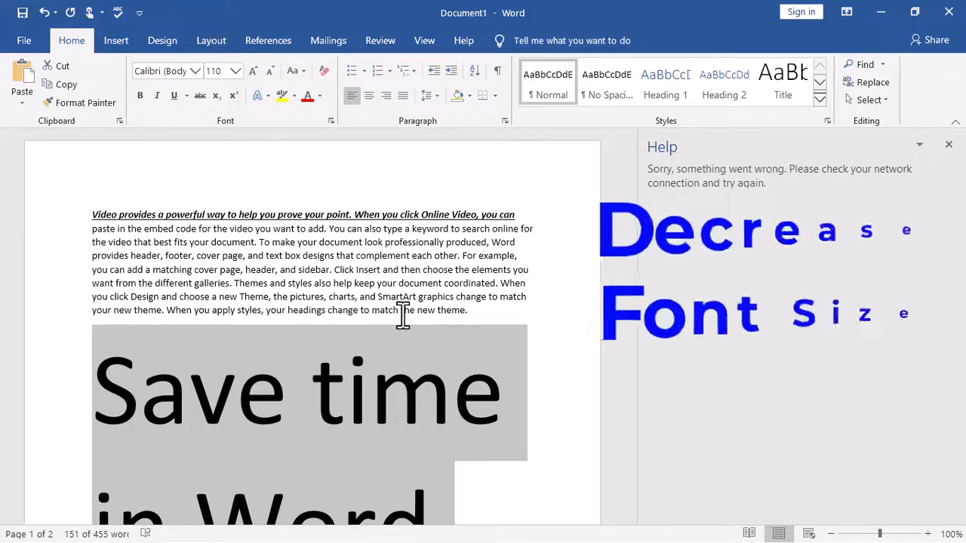
# - Decrease the second paragraph's font size through the preset sizes down to 26
pyautogui.press('ctrl+shift+less')
pyautogui.press('ctrl+shift+less')
pyautogui.press('ctrl+shift+less')
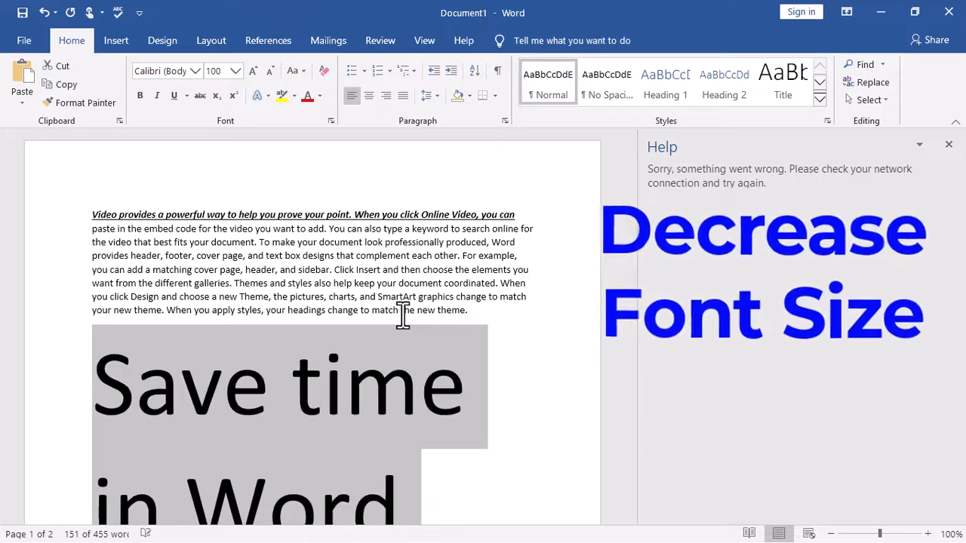
pyautogui.press('ctrl+shift+less')
pyautogui.press('ctrl+shift+less')
pyautogui.press('ctrl+shift+less')
pyautogui.press('ctrl+shift+less')
pyautogui.press('ctrl+shift+less')
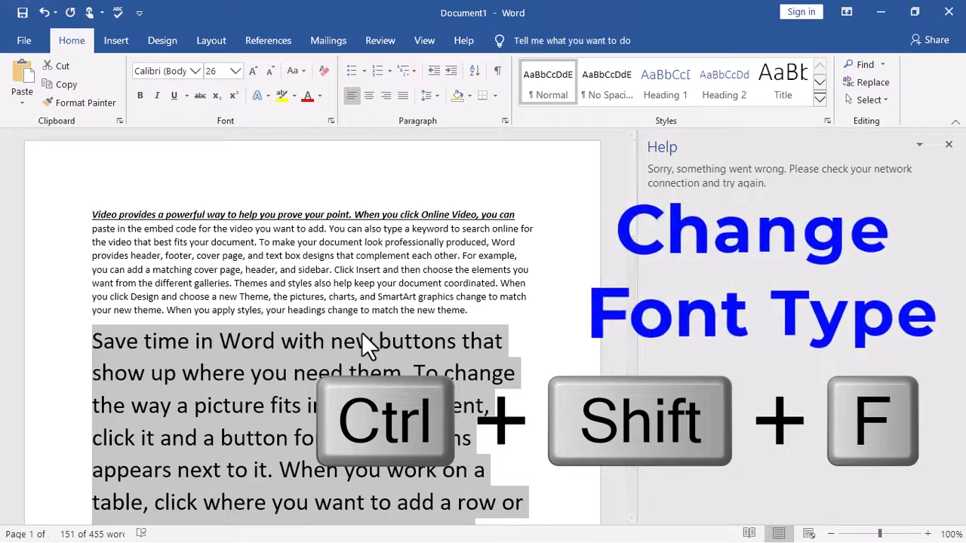
# - Open the Font dialog for the second paragraph and browse the available fonts
pyautogui.hotkey('ctrl', 'shift', 'f')
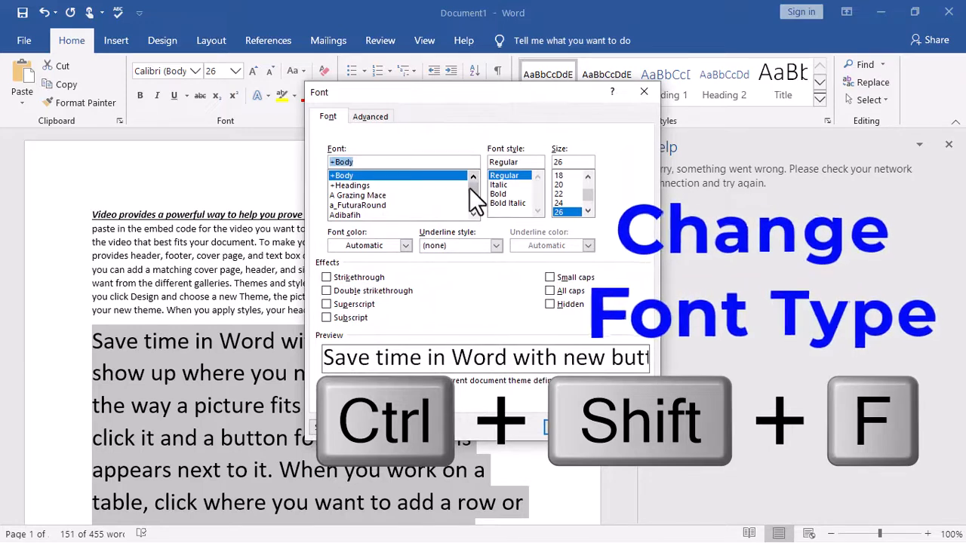
pyautogui.moveTo(469, 188); pyautogui.dragTo(433, 212)
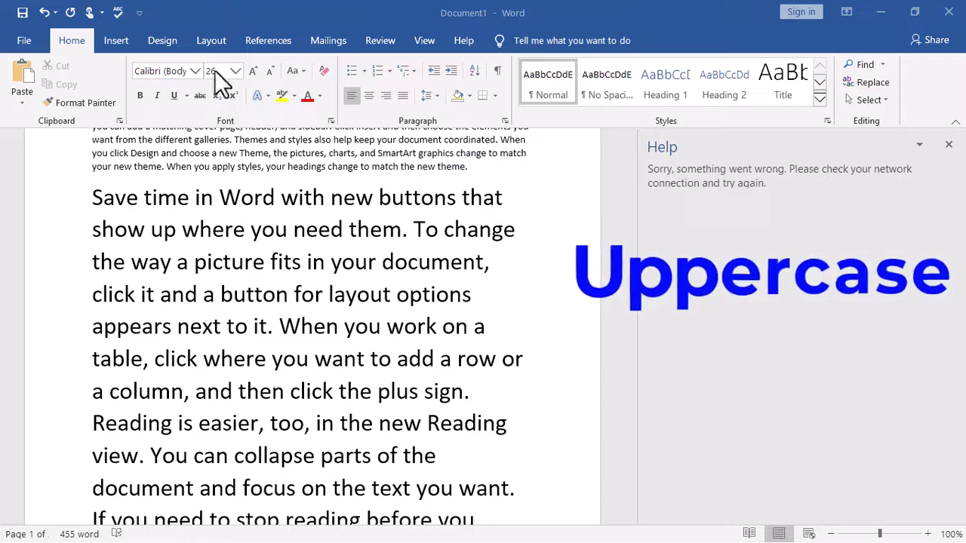
# - Format the second paragraph's text from "When you work on a table" through "You can collapse parts of the" as all caps
pyautogui.click(283, 325)
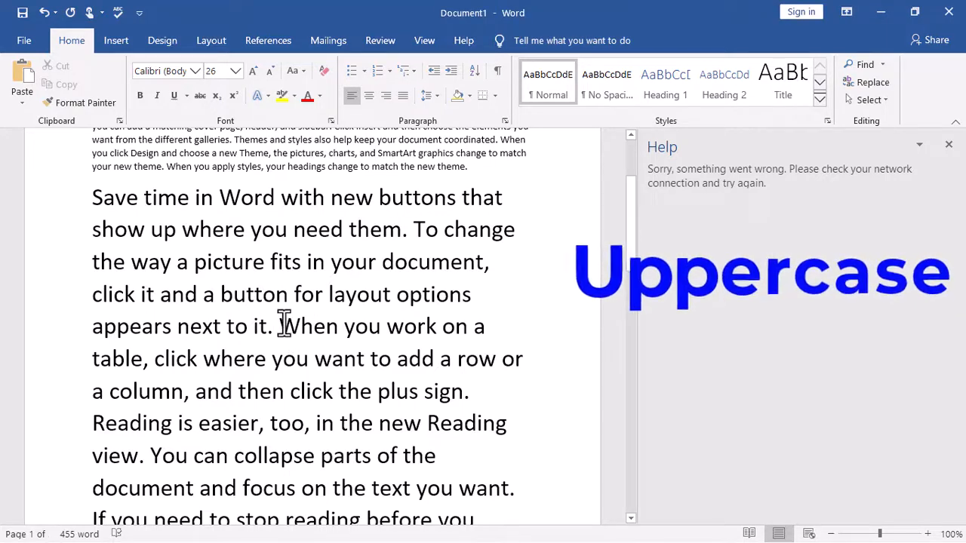
pyautogui.moveTo(283, 326); pyautogui.dragTo(483, 465)
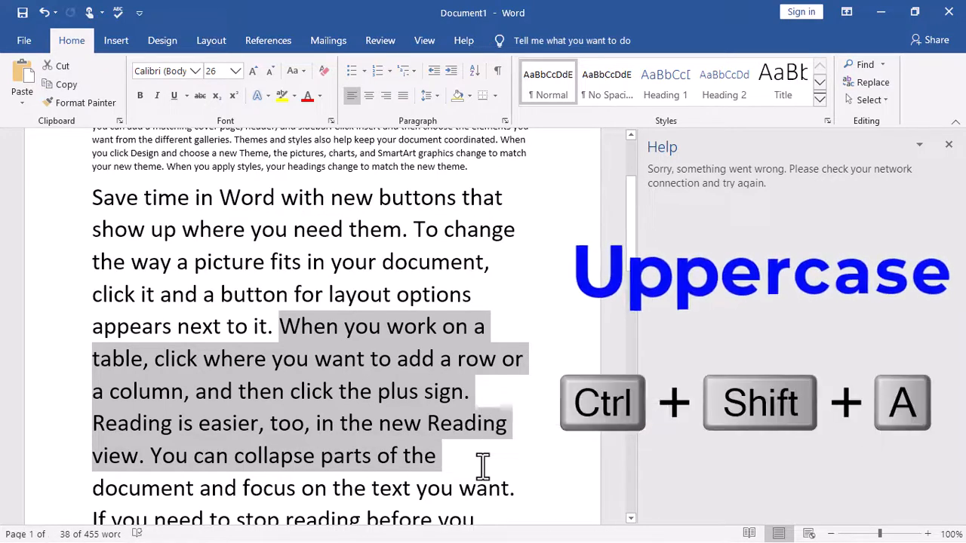
pyautogui.hotkey('ctrl', 'shift', 'a')
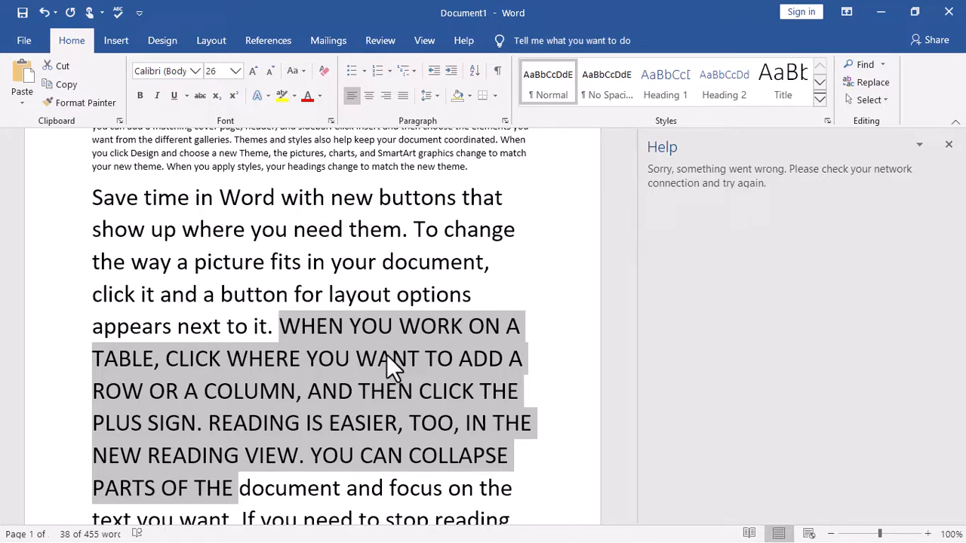
# - Switch the selected all-caps passage to small caps, remove the small caps formatting again, and deselect the text
pyautogui.scroll(-10, 387, 355)
pyautogui.scroll(12, 388, 361)
pyautogui.scroll(-3, 388, 361)
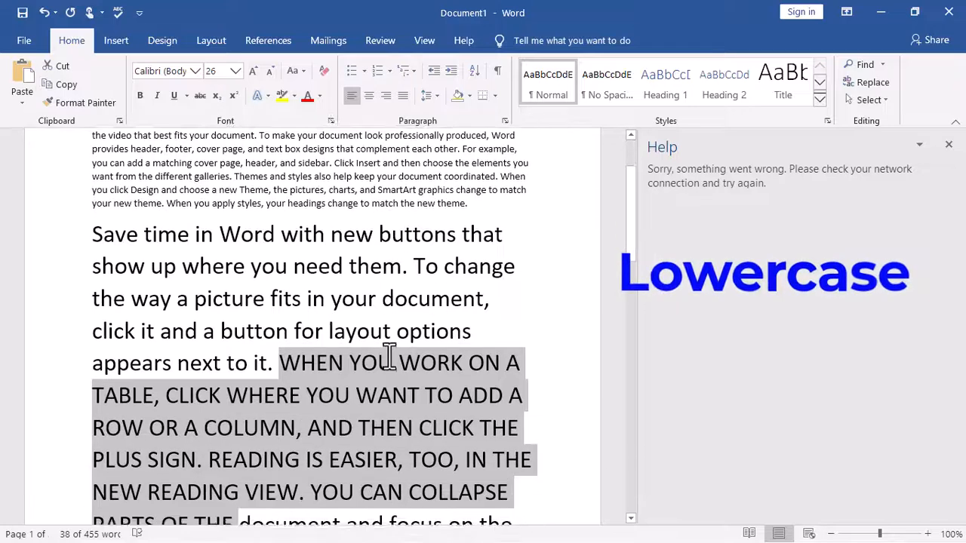
pyautogui.scroll(-3, 388, 355)
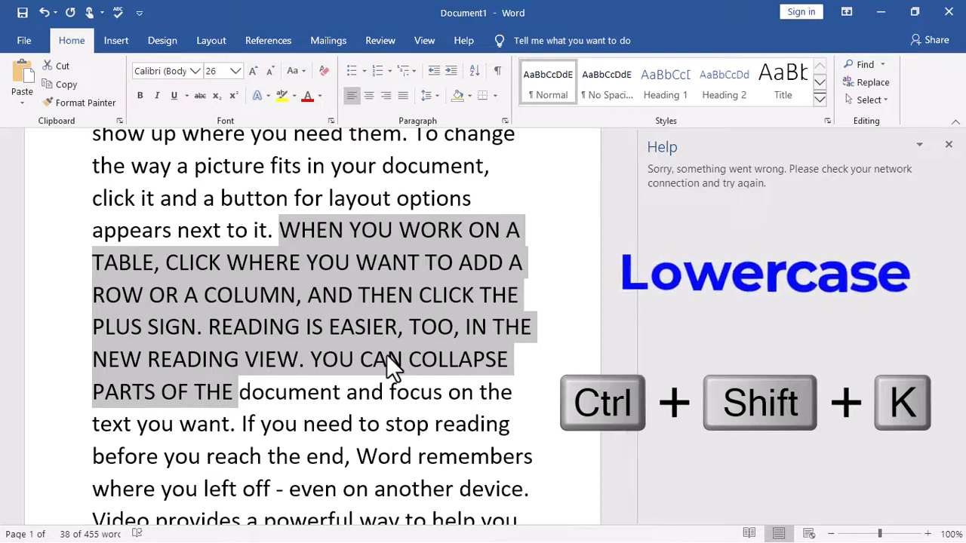
pyautogui.hotkey('ctrl', 'shift', 'k')
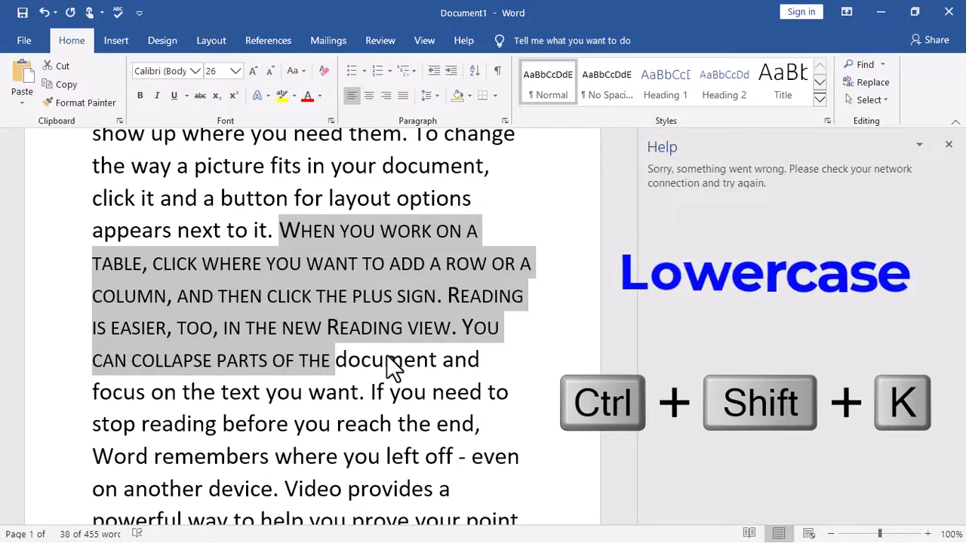
pyautogui.hotkey('ctrl', 'shift', 'k')
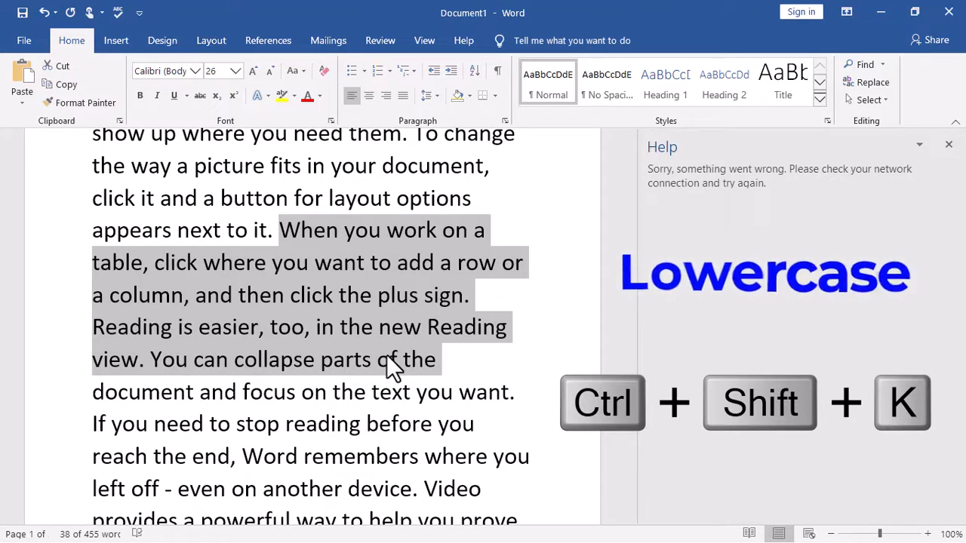
pyautogui.click(375, 295)
pyautogui.scroll(2, 332, 148)
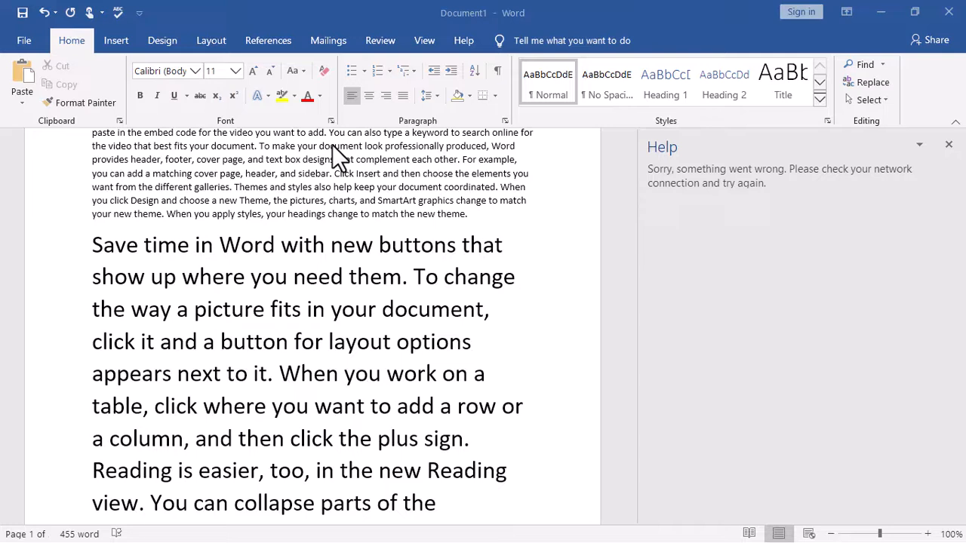
# - Format the letters "ave" in "Save" at the start of the second paragraph as subscript
pyautogui.hotkey('ctrl', 'z')
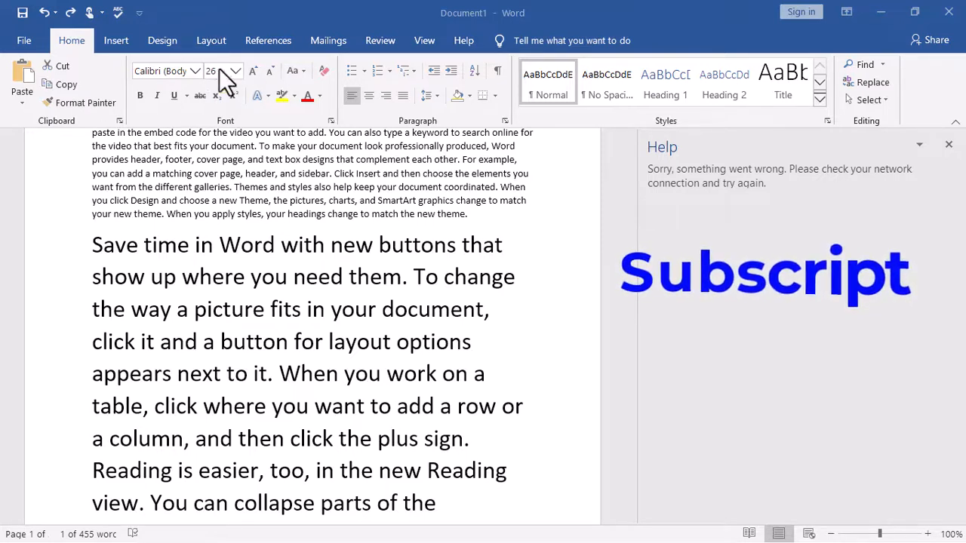
pyautogui.click(111, 245)
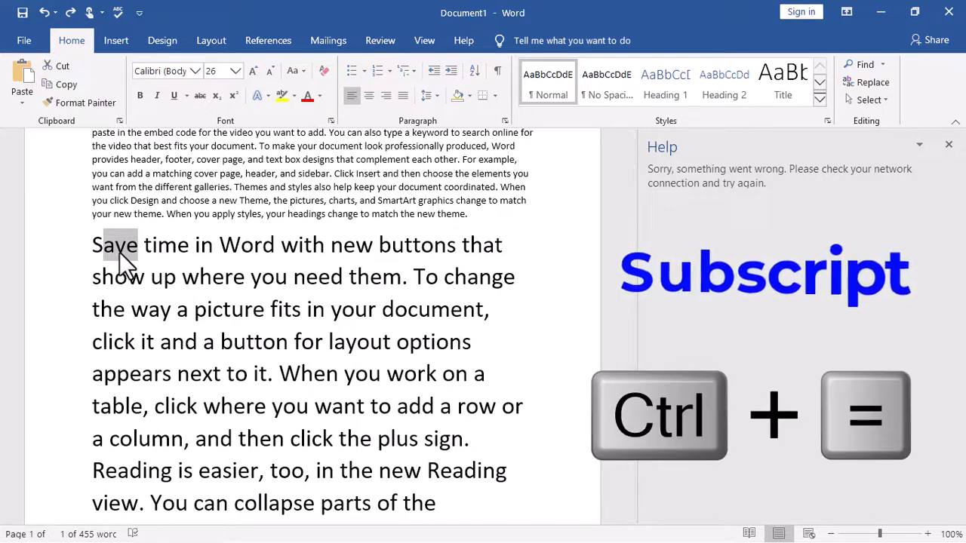
pyautogui.hotkey('ctrl', '=')
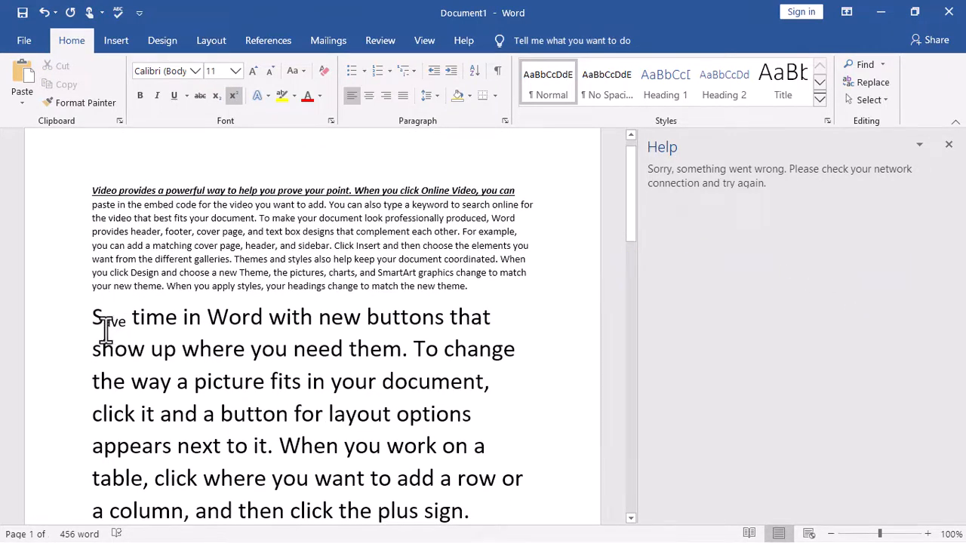
# - Change the subscript letters "ave" in "Save" to superscript
pyautogui.doubleClick(106, 329)
pyautogui.click(106, 317)
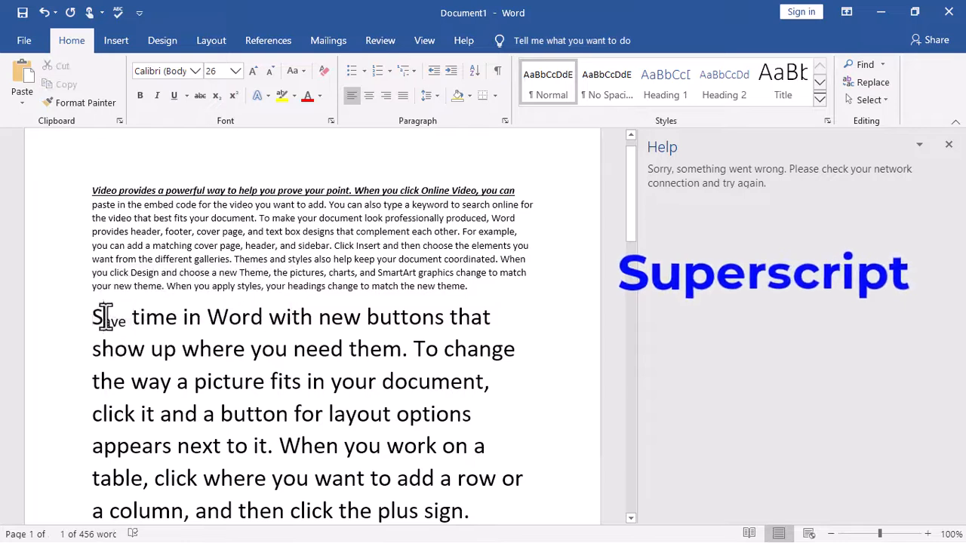
pyautogui.moveTo(103, 320); pyautogui.dragTo(128, 324)
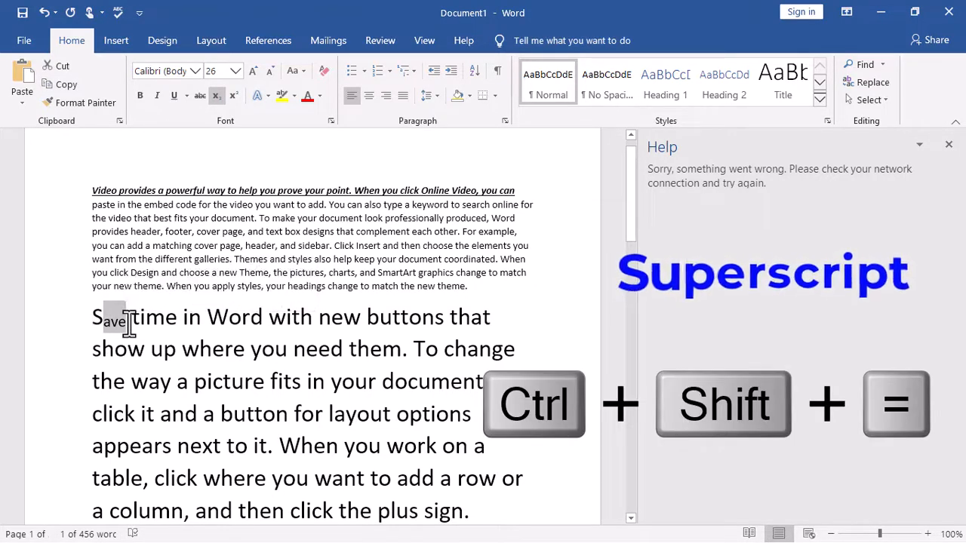
pyautogui.hotkey('ctrl', 'shift', '=')
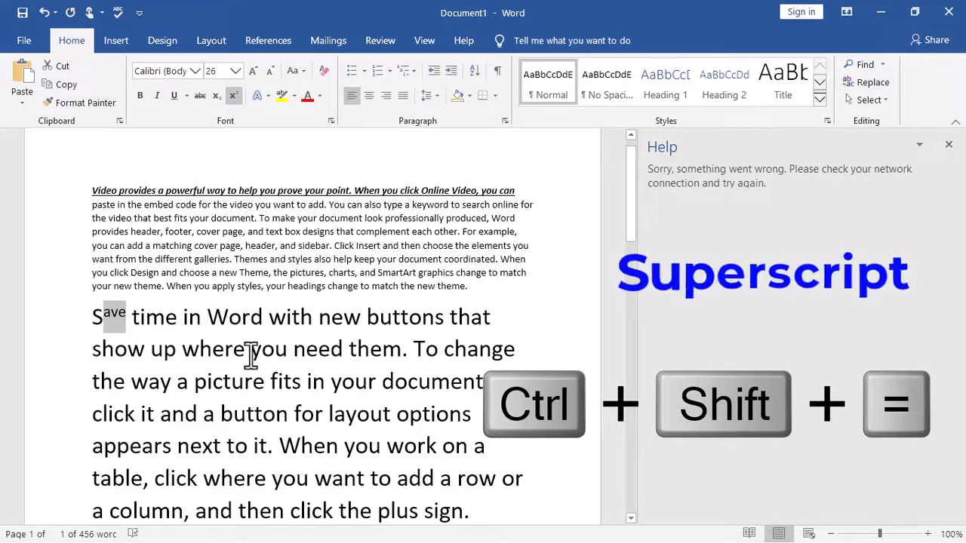
# - Undo the last two changes in the document
pyautogui.scroll(-1, 252, 355)
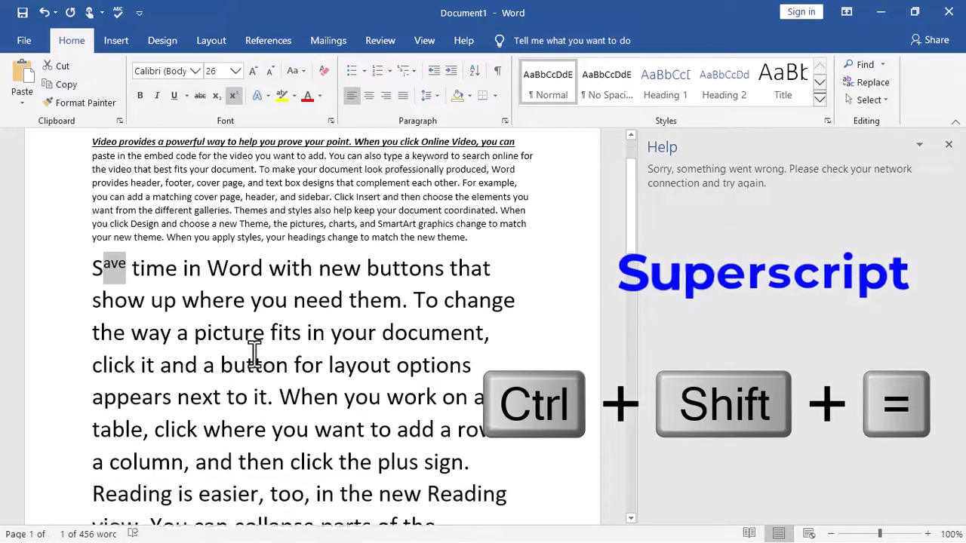
pyautogui.scroll(-5, 255, 353)
pyautogui.scroll(6, 255, 353)
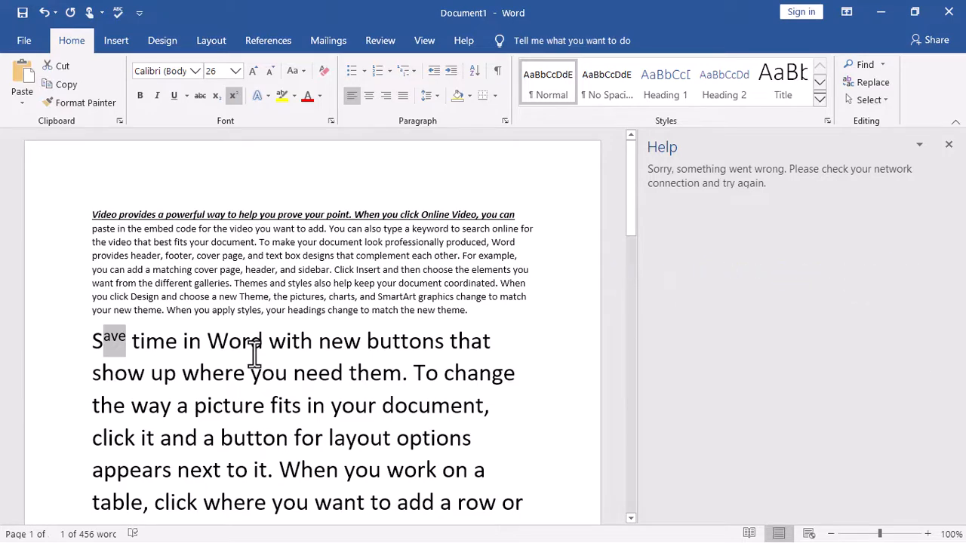
pyautogui.scroll(-7, 254, 353)
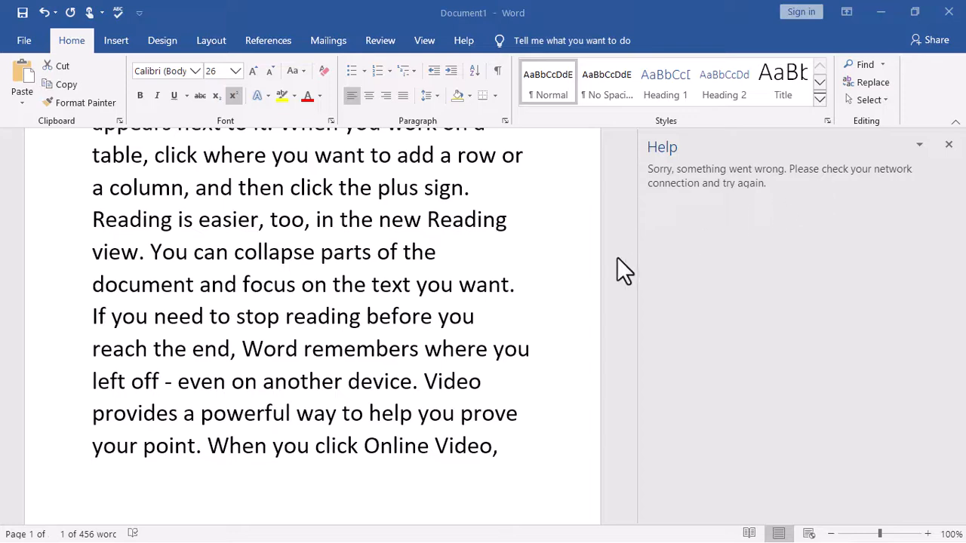
pyautogui.scroll(6, 421, 259)
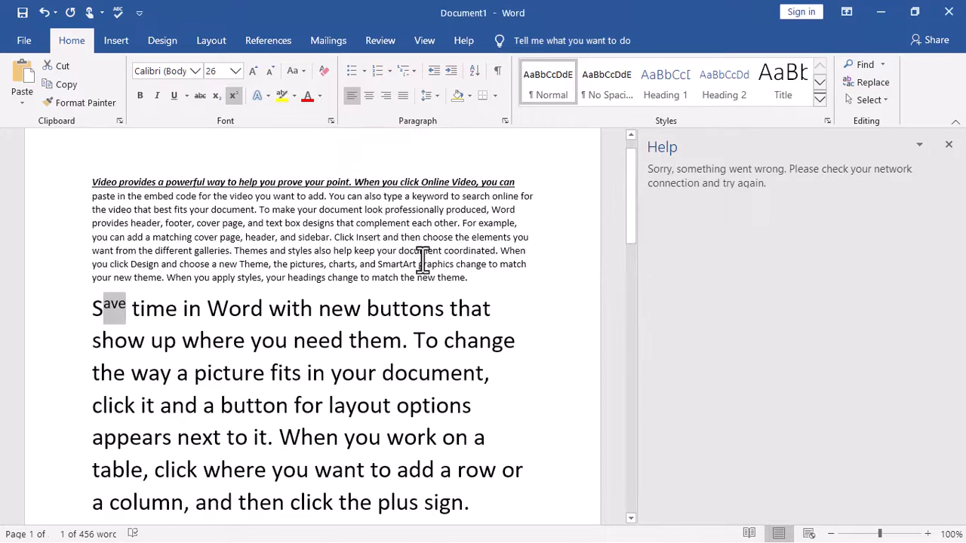
pyautogui.hotkey('ctrl', 'z')
pyautogui.hotkey('ctrl', 'z')
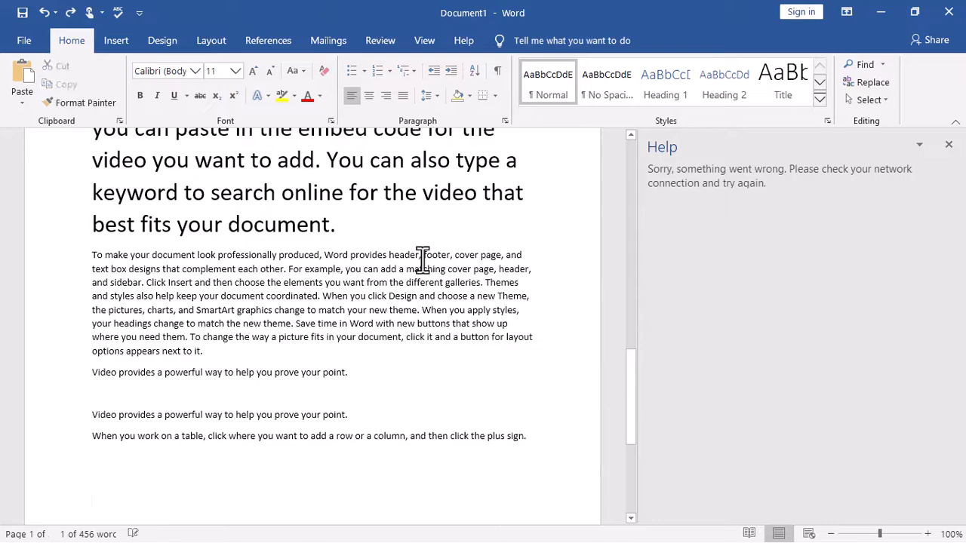
# - Undo the earlier edits one after another until the second paragraph is back at 28 pt, and deselect the text
pyautogui.hotkey('ctrl', 'z')
pyautogui.hotkey('ctrl', 'z')
pyautogui.hotkey('ctrl', 'z')
pyautogui.hotkey('ctrl', 'z')
pyautogui.hotkey('ctrl', 'z')
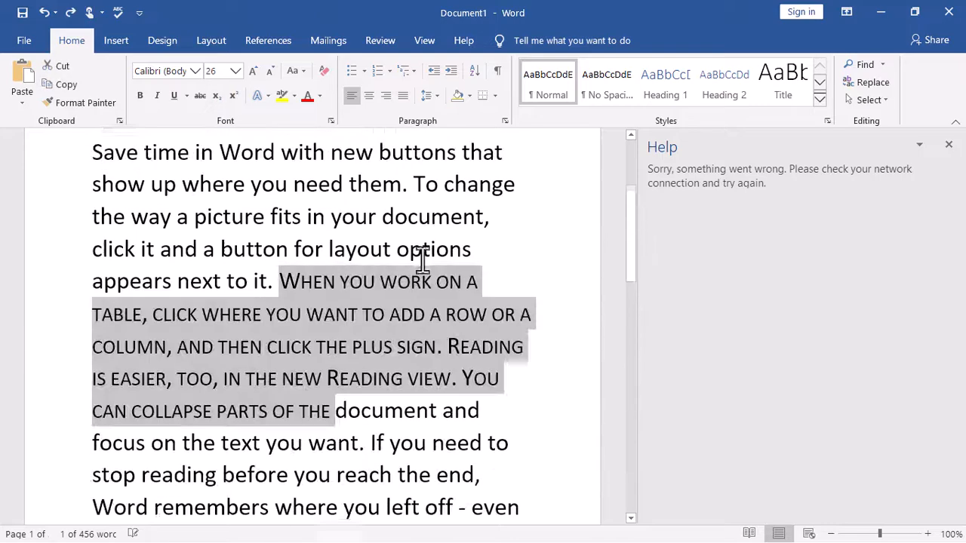
pyautogui.hotkey('ctrl', 'z')
pyautogui.hotkey('ctrl', 'z')
pyautogui.hotkey('ctrl', 'z')
pyautogui.hotkey('ctrl', 'z')
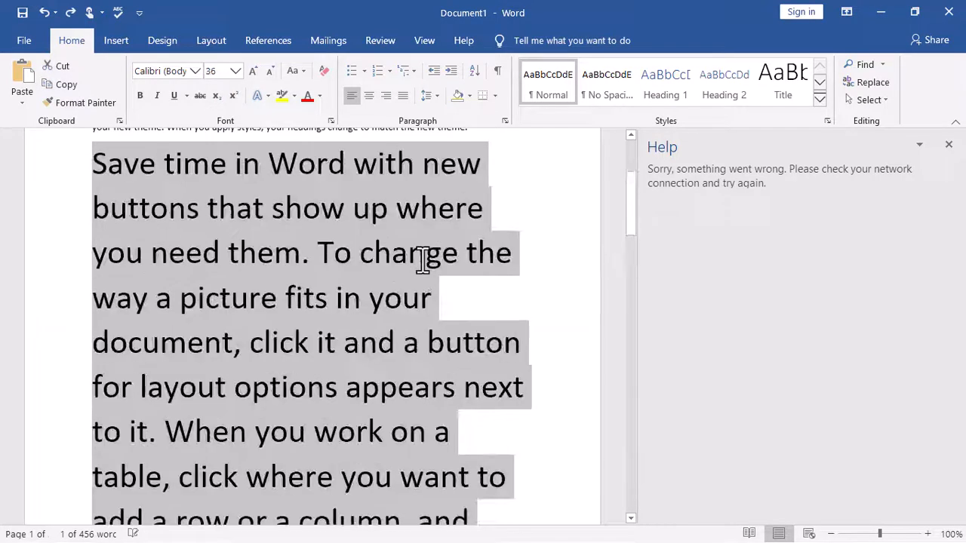
pyautogui.hotkey('ctrl', 'z')
pyautogui.hotkey('ctrl', 'z')
pyautogui.hotkey('ctrl', 'z')
pyautogui.hotkey('ctrl', 'z')
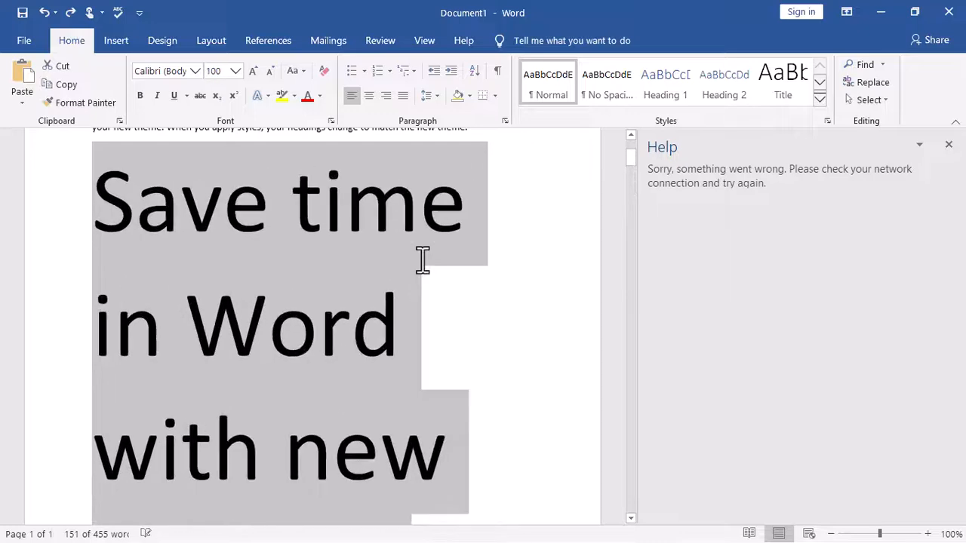
pyautogui.hotkey('ctrl', 'z')
pyautogui.hotkey('ctrl', 'z')
pyautogui.hotkey('ctrl', 'z')
pyautogui.hotkey('ctrl', 'z')
pyautogui.hotkey('ctrl', 'z')
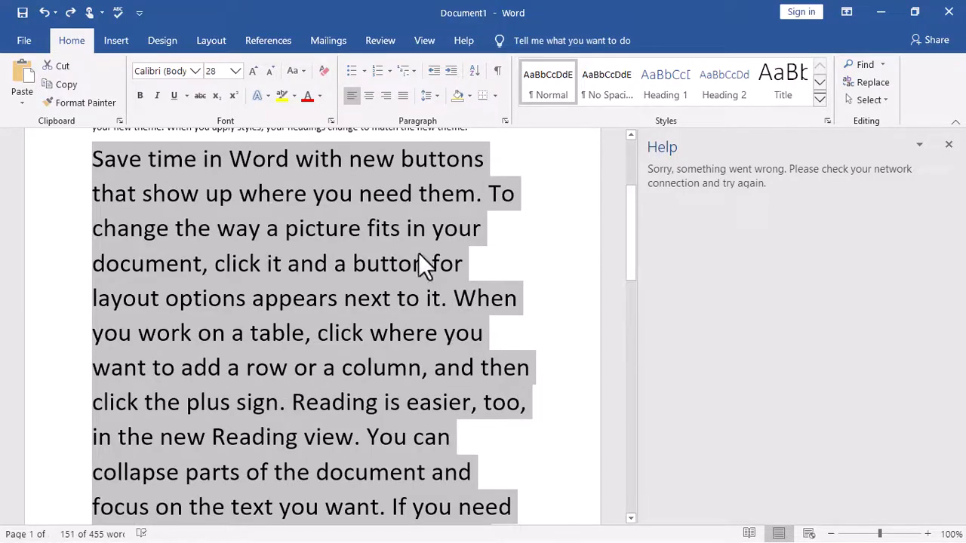
pyautogui.scroll(3, 422, 260)
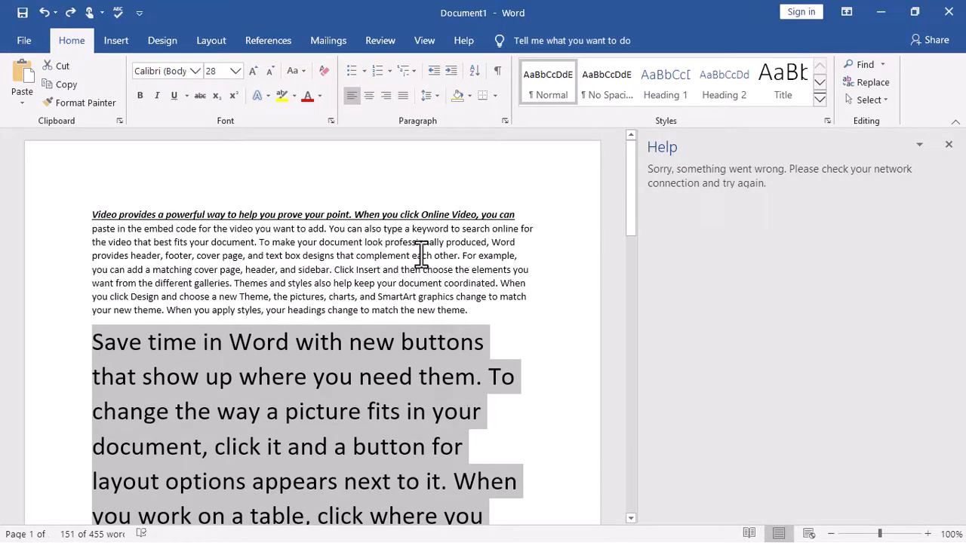
pyautogui.click(547, 307)
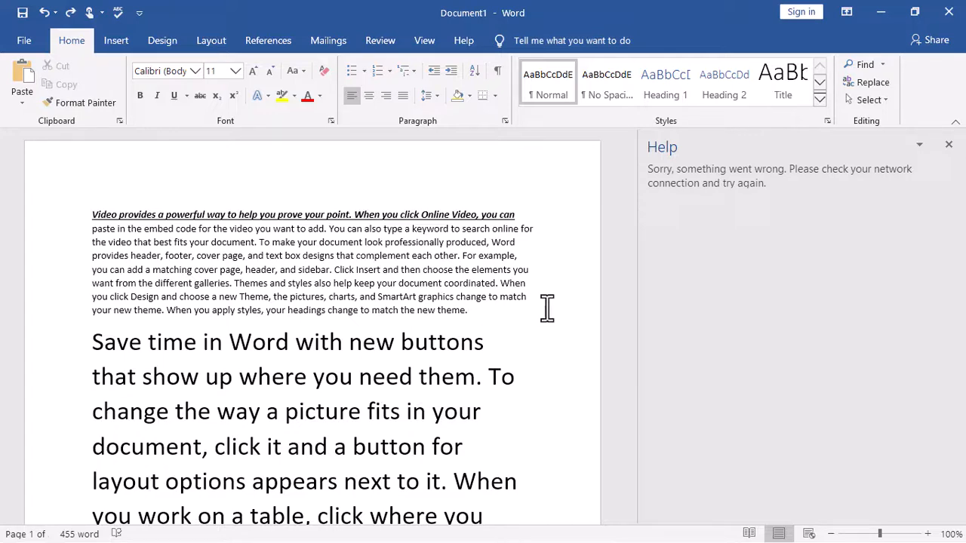
# - Justify the first paragraph of the document and set it back to left alignment
pyautogui.click(331, 272)
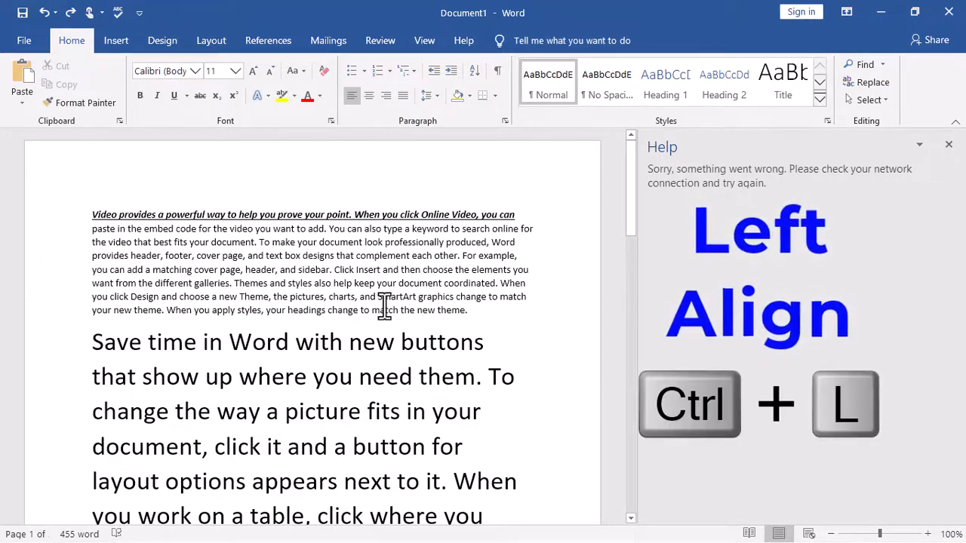
pyautogui.hotkey('ctrl', 'j')
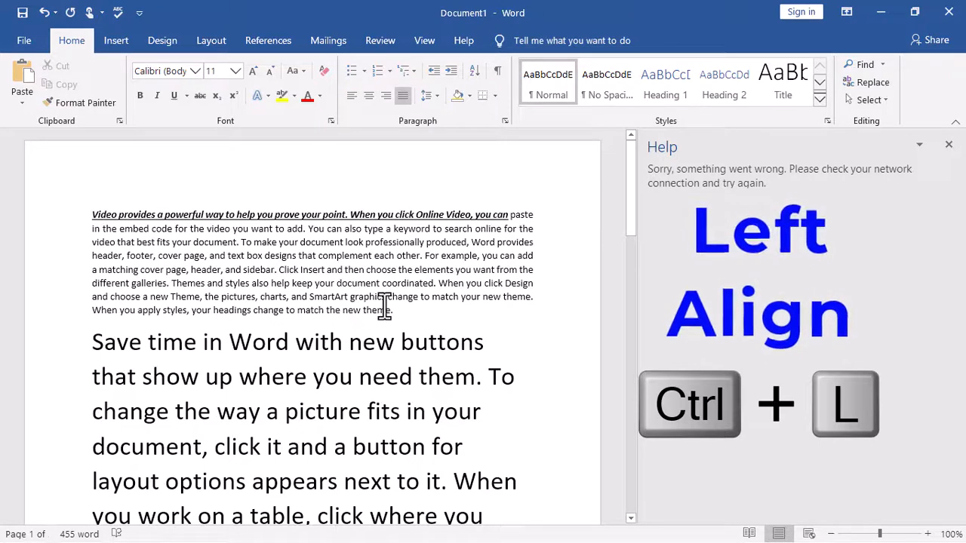
pyautogui.hotkey('ctrl', 'l')
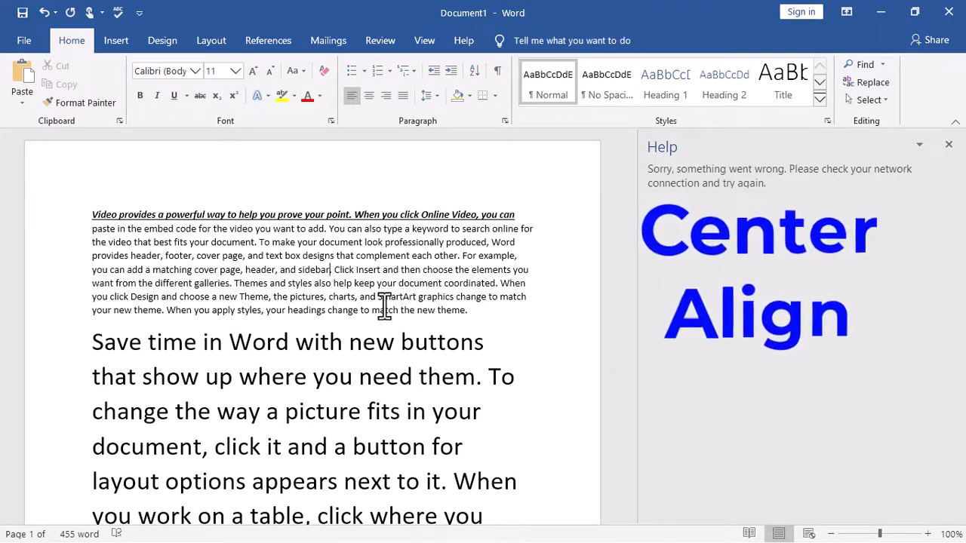
# - Center-align the large second paragraph that starts with "Save time in Word"
pyautogui.scroll(-2, 378, 381)
pyautogui.click(378, 380)
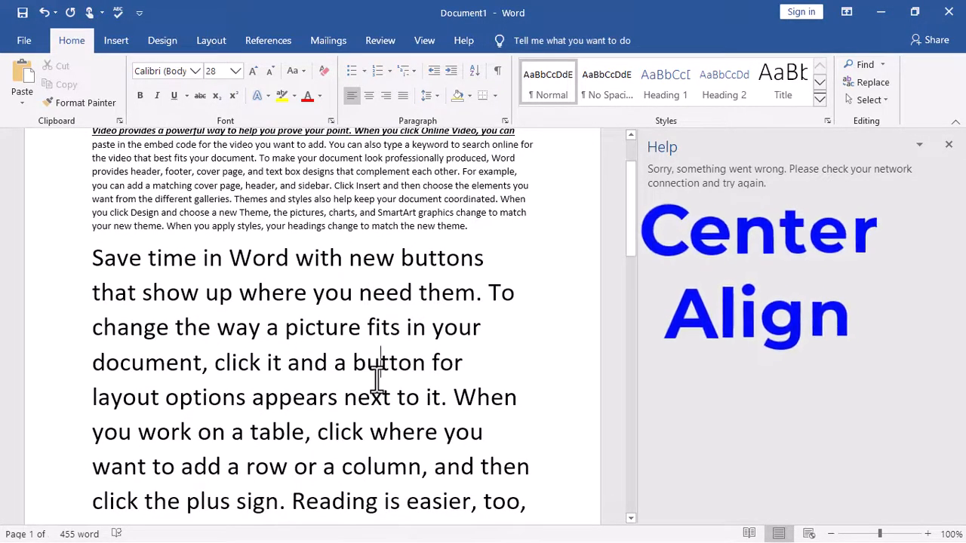
pyautogui.hotkey('ctrl', 'e')
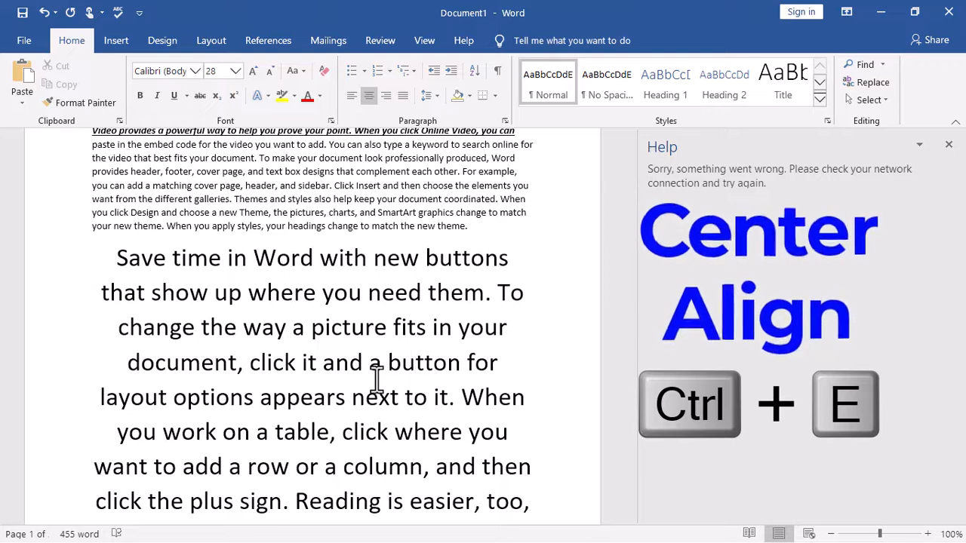
# - Review the centered paragraph through to its end and justify the first paragraph of the document
pyautogui.scroll(-3, 376, 378)
pyautogui.scroll(-6, 376, 377)
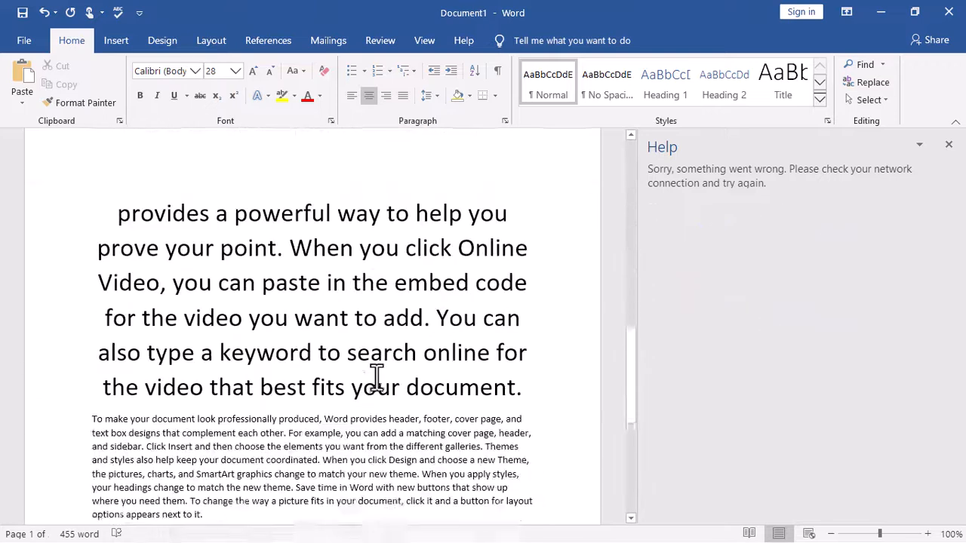
pyautogui.click(376, 294)
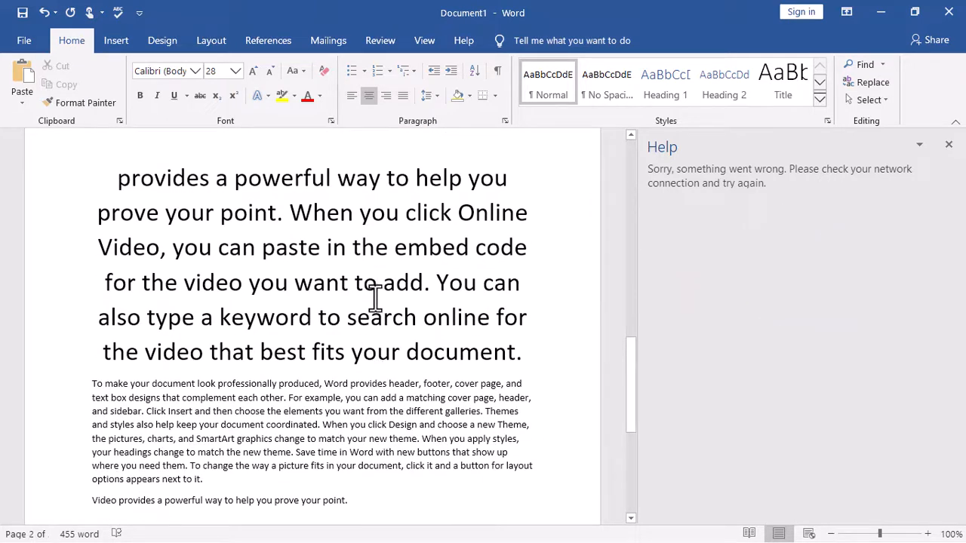
pyautogui.click(366, 421)
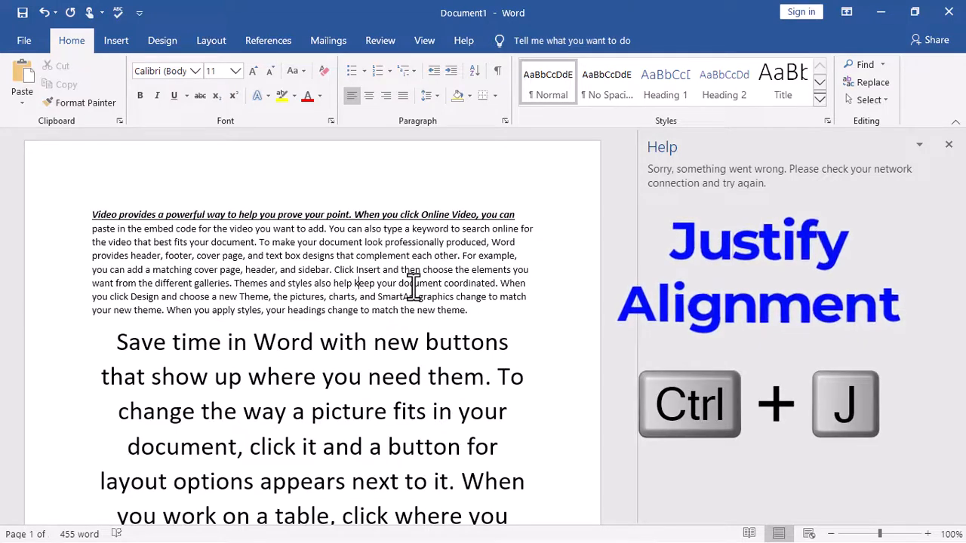
pyautogui.hotkey('ctrl', 'j')
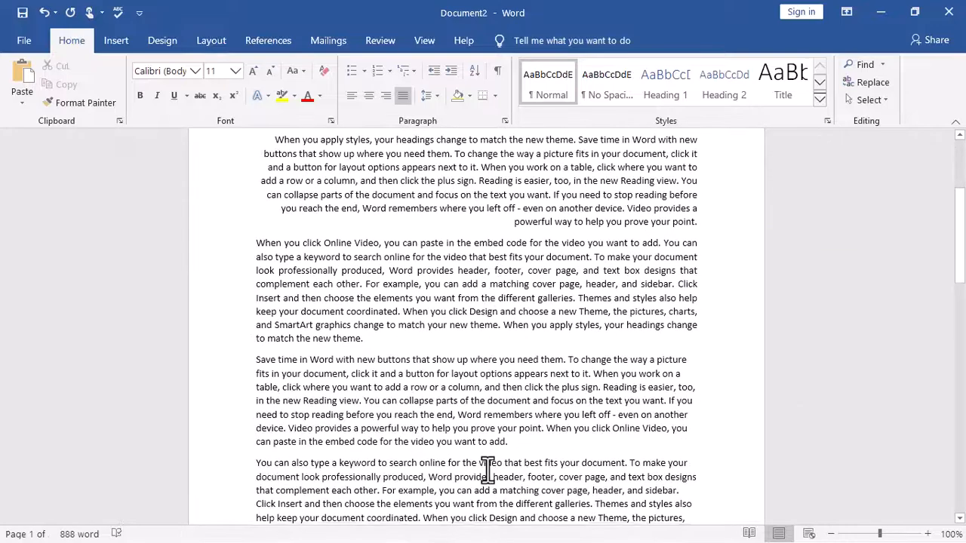
# - Select the whole centered first paragraph of Document2 and apply single line spacing to it
pyautogui.scroll(1, 488, 470)
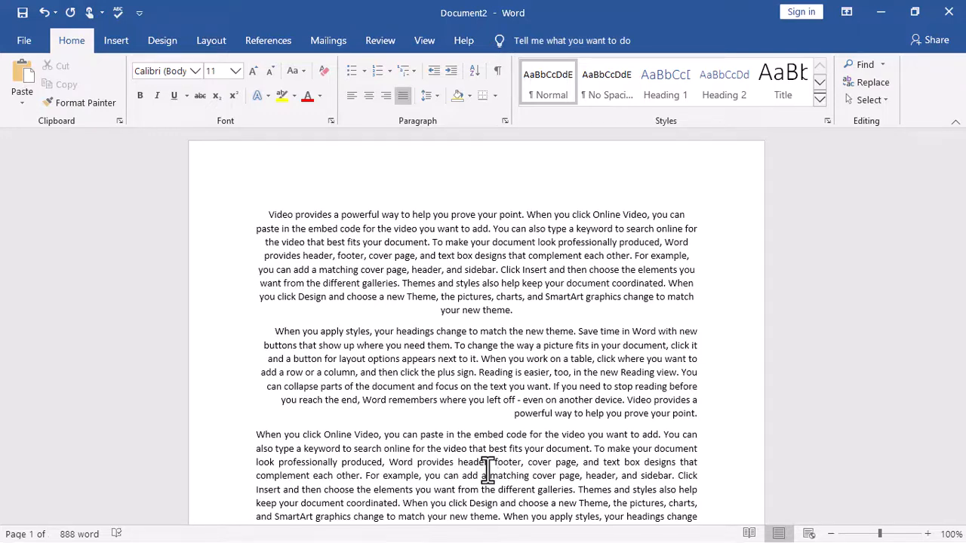
pyautogui.click(462, 282)
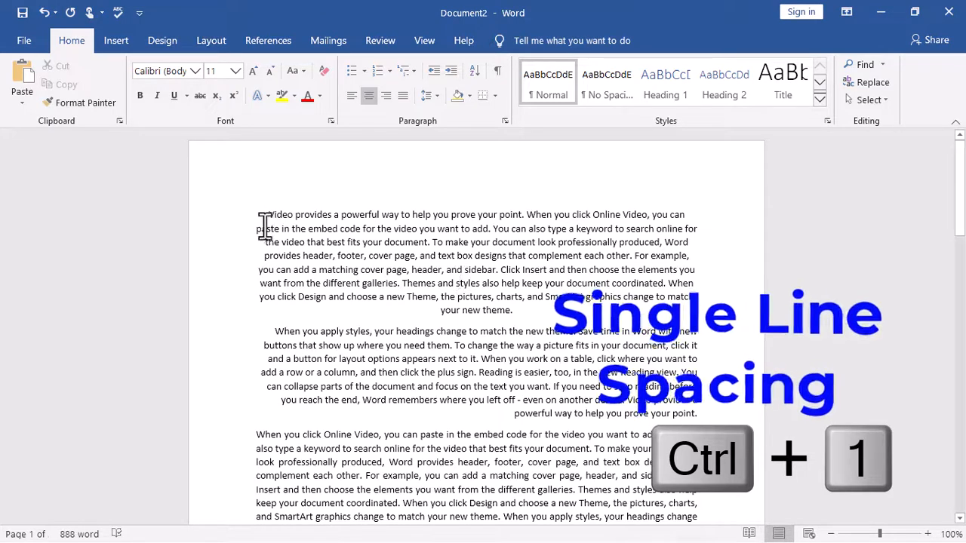
pyautogui.moveTo(266, 216); pyautogui.dragTo(540, 317)
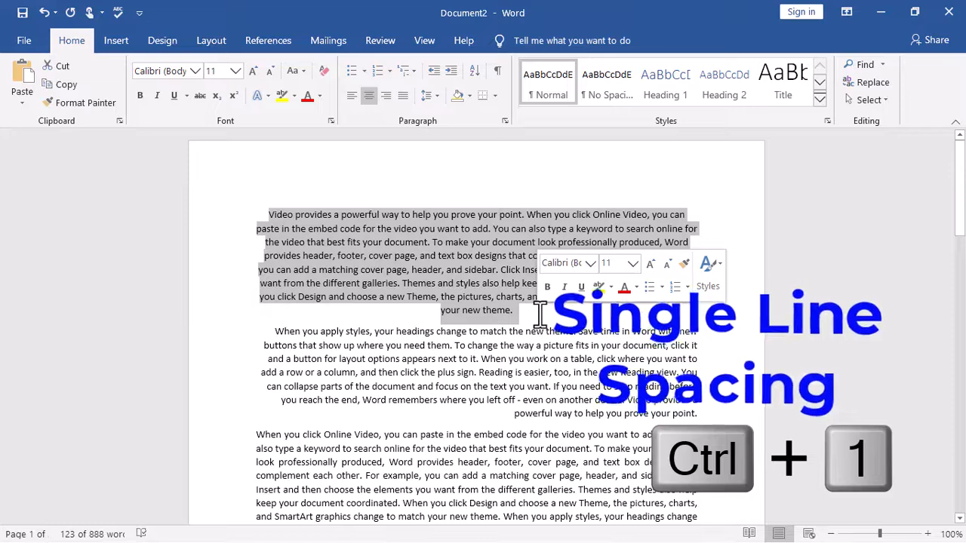
pyautogui.hotkey('ctrl', '1')
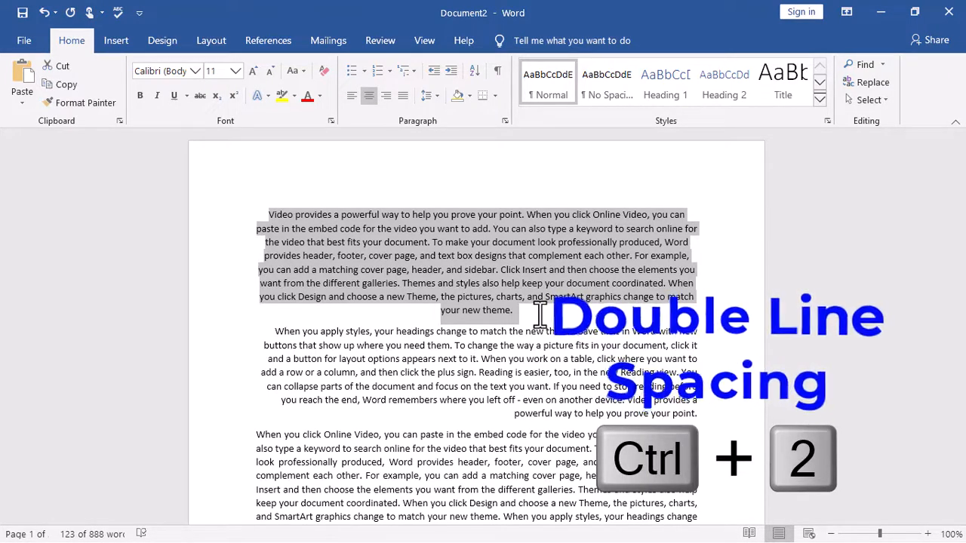
# - Try double, 1.5, single and again 1.5 line spacing on the selected first paragraph
pyautogui.hotkey('ctrl', '2')
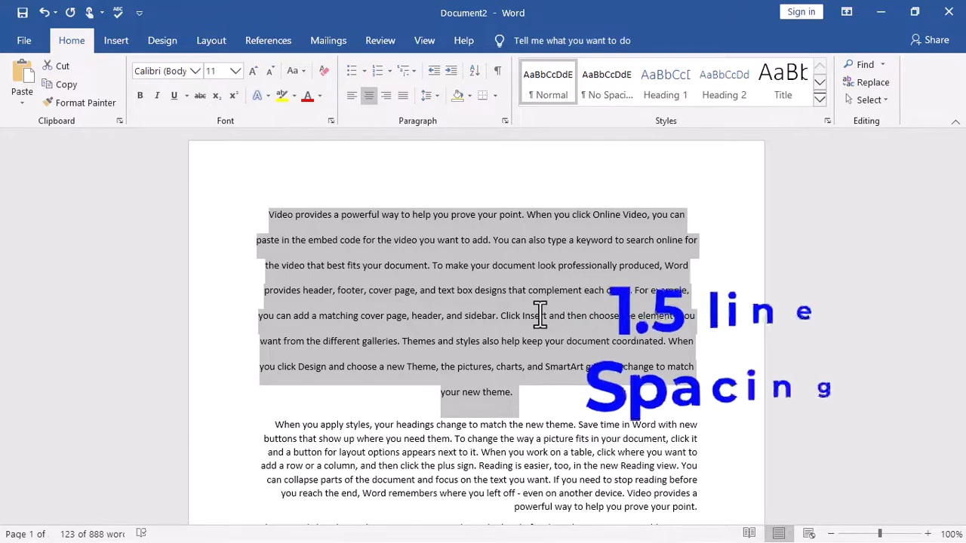
pyautogui.hotkey('ctrl', '5')
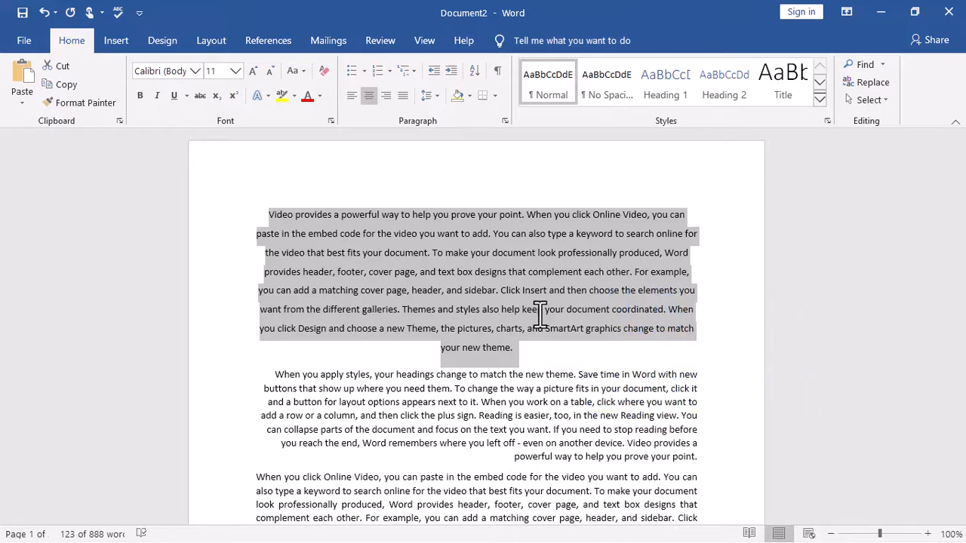
pyautogui.hotkey('ctrl', '1')
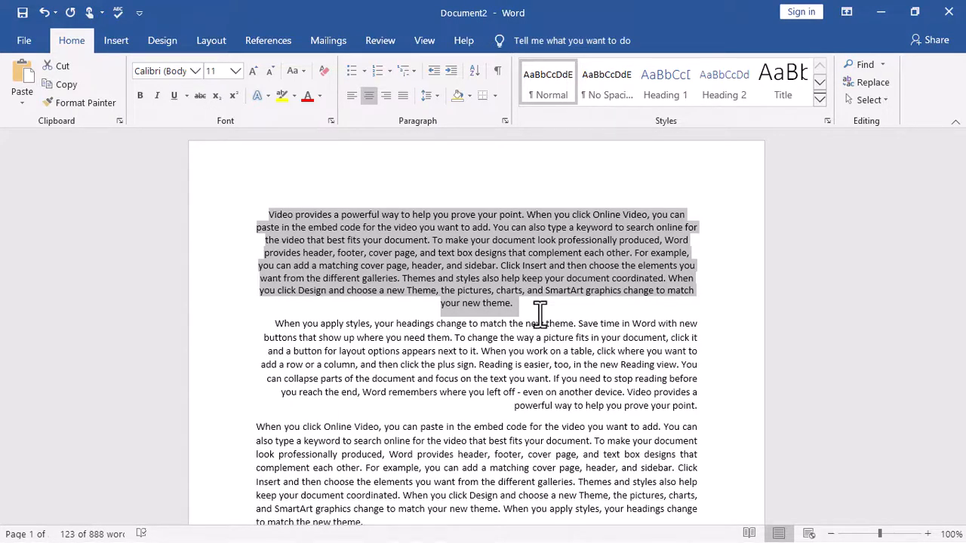
pyautogui.hotkey('ctrl', '5')
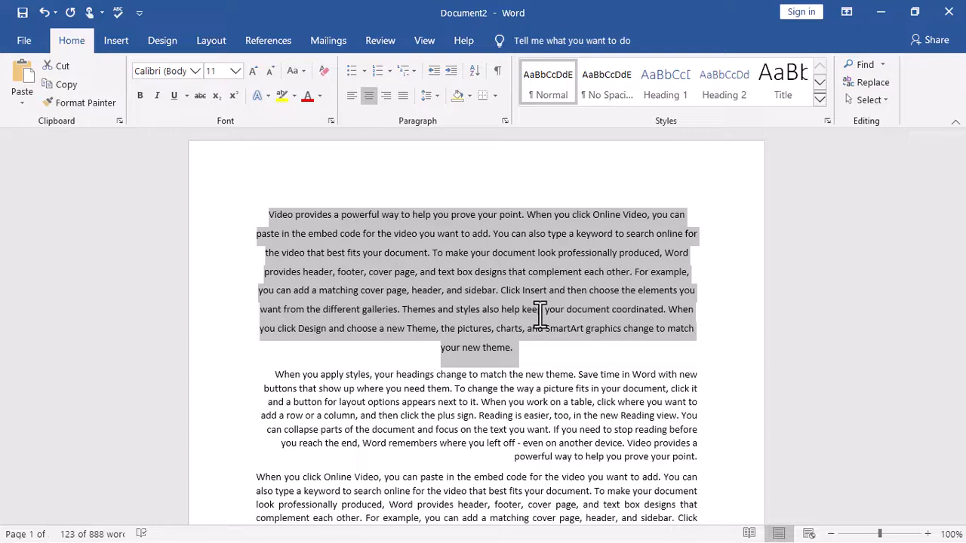
# - Set the selected first paragraph to double line spacing and deselect the text
pyautogui.hotkey('ctrl', '2')
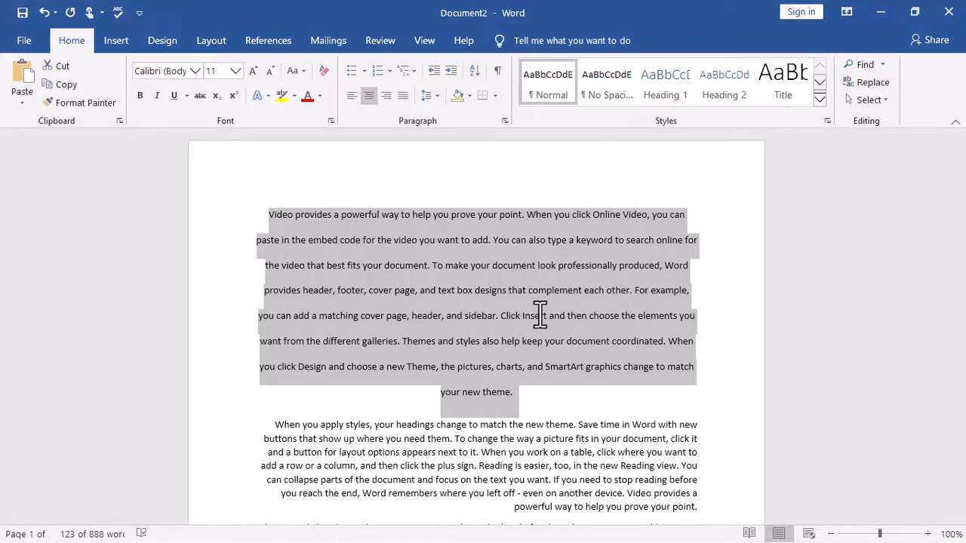
pyautogui.click(540, 315)
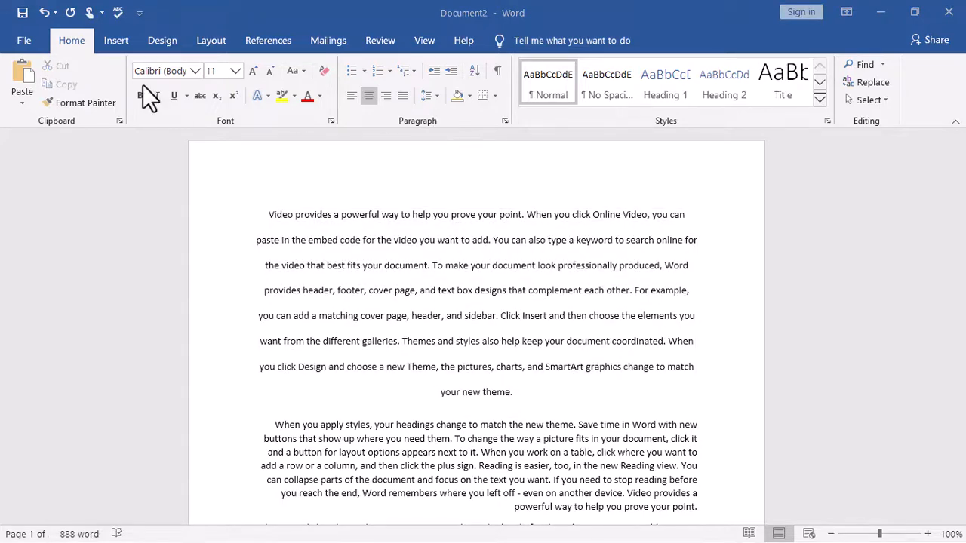
# - Look over the file commands, return to the document, and open the Save As dialog, closing it without saving
pyautogui.click(22, 42)
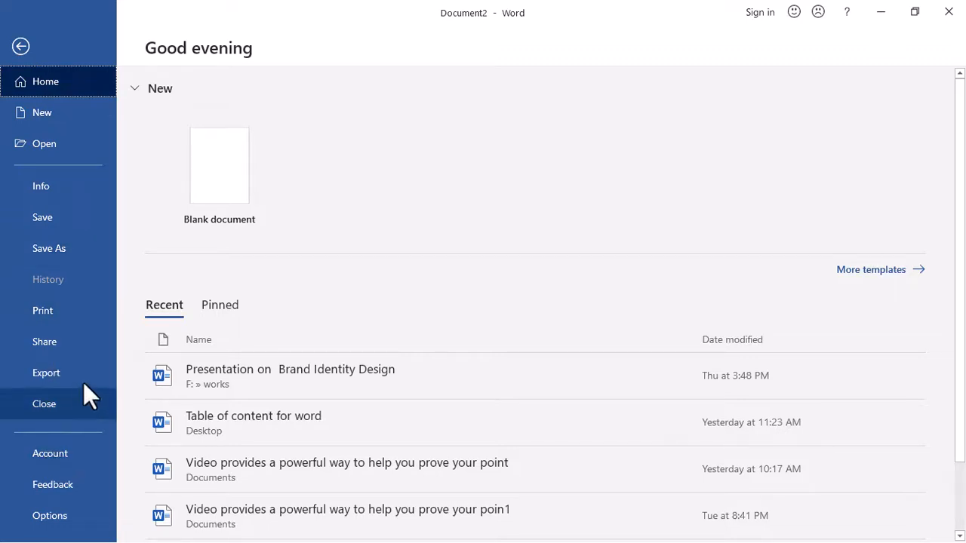
pyautogui.click(21, 47)
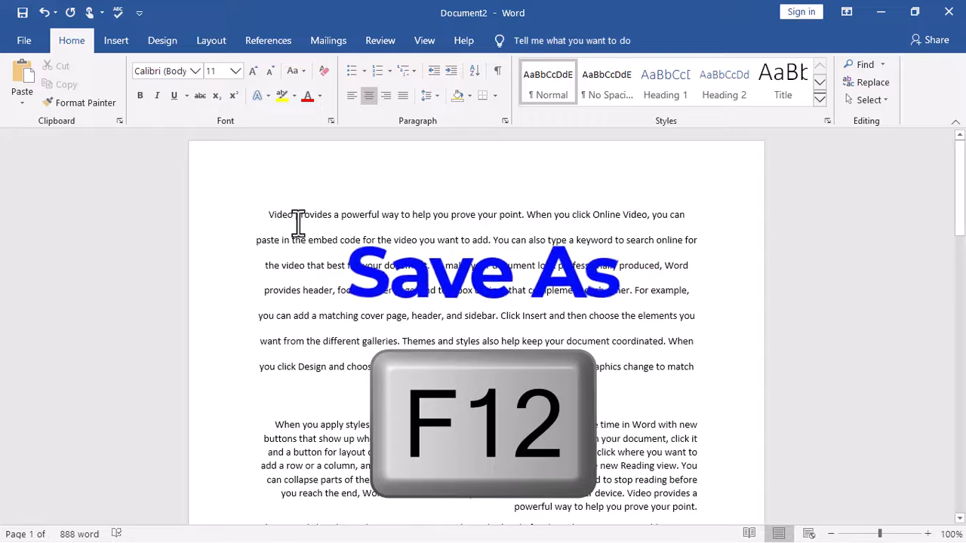
pyautogui.press('F12')
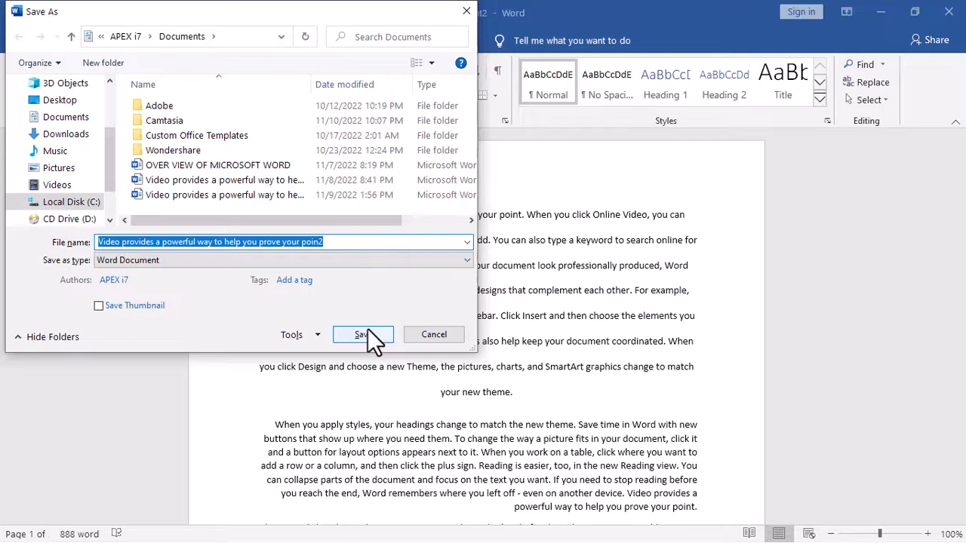
pyautogui.click(467, 13)
# - View the Save As page with its save locations, and reopen the Save As dialog from the document, closing it without saving
pyautogui.click(16, 42)
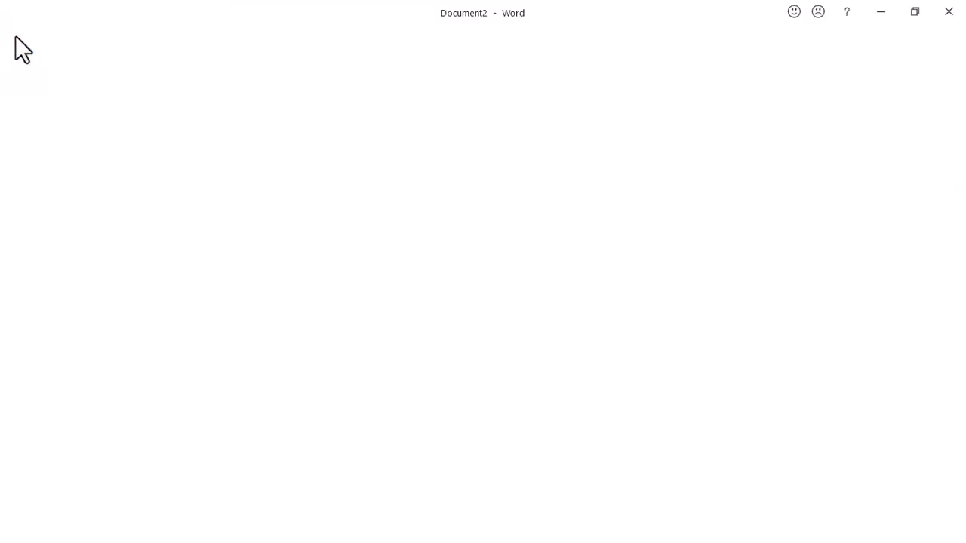
pyautogui.click(47, 248)
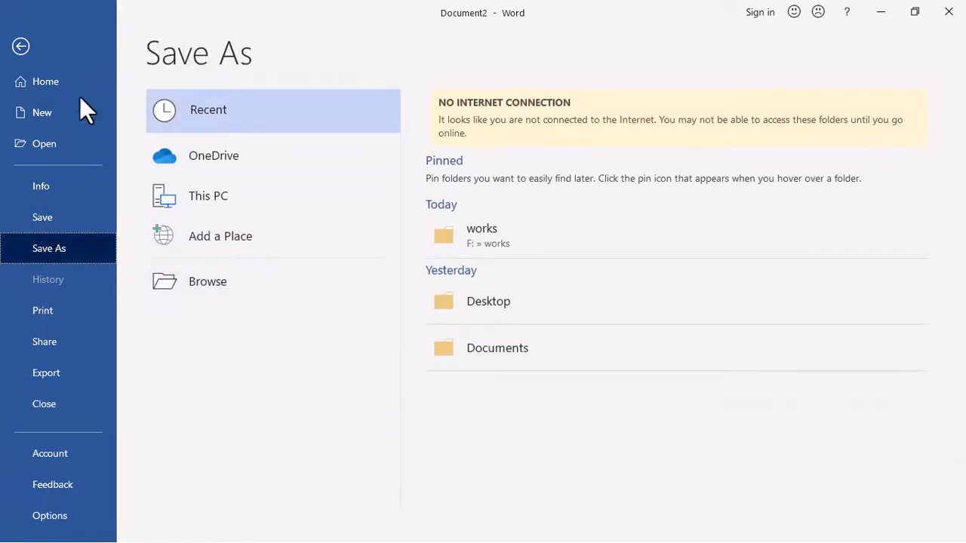
pyautogui.click(23, 46)
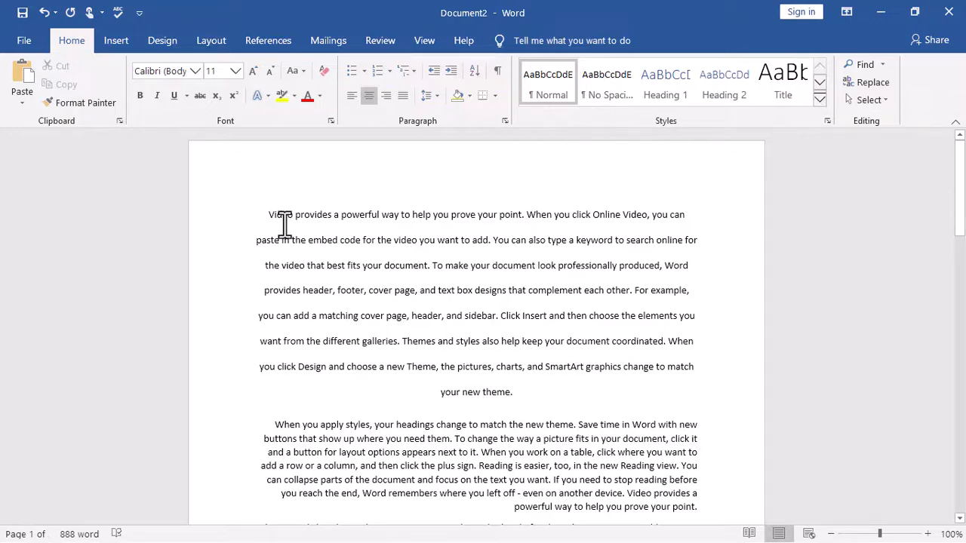
pyautogui.press('F12')
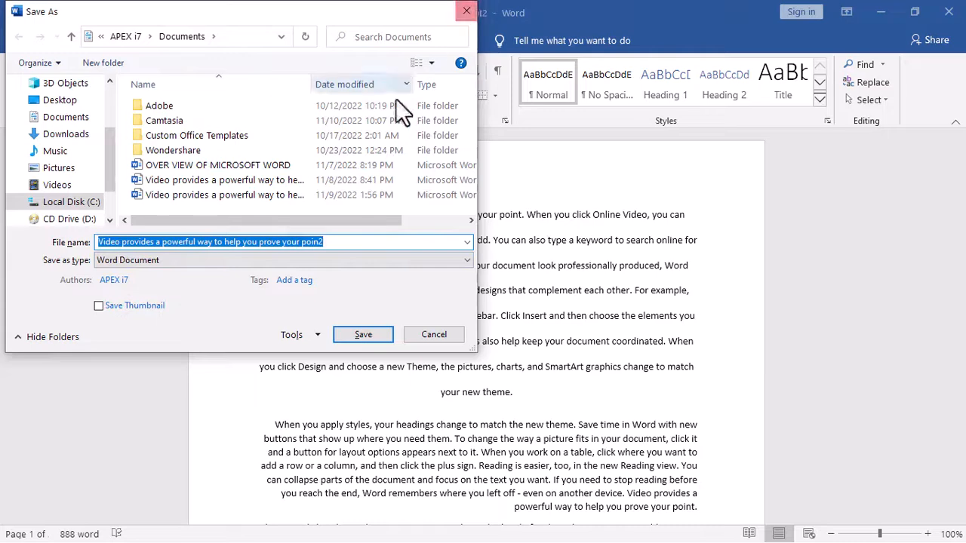
pyautogui.click(466, 12)
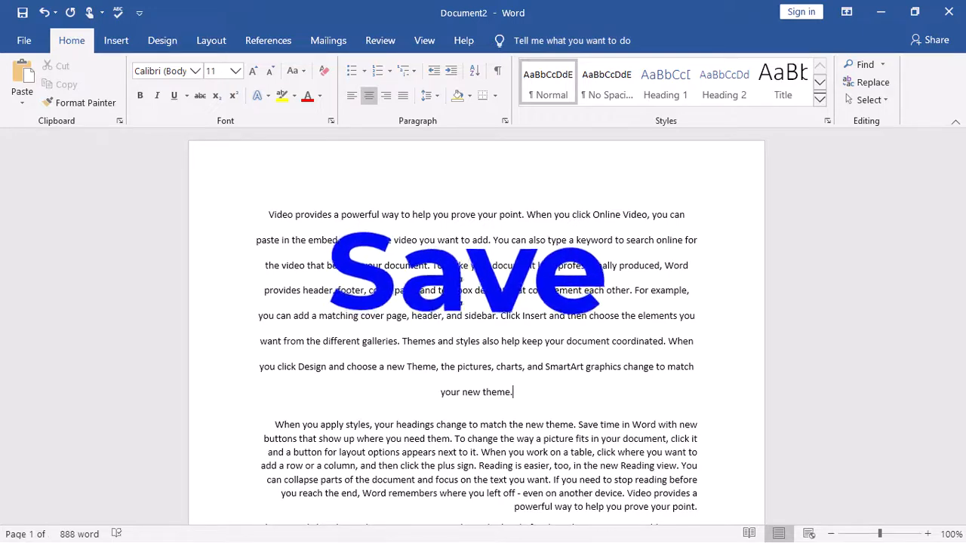
# - Save the document as "Video provides a powerful way to help you prove your poin2" and create a new blank document
pyautogui.hotkey('ctrl', 's')
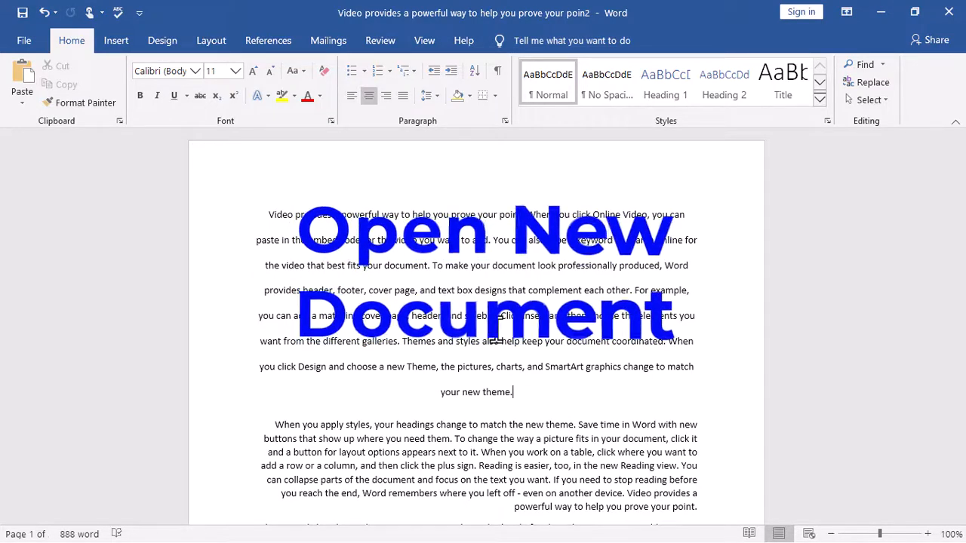
pyautogui.hotkey('ctrl', 'n')
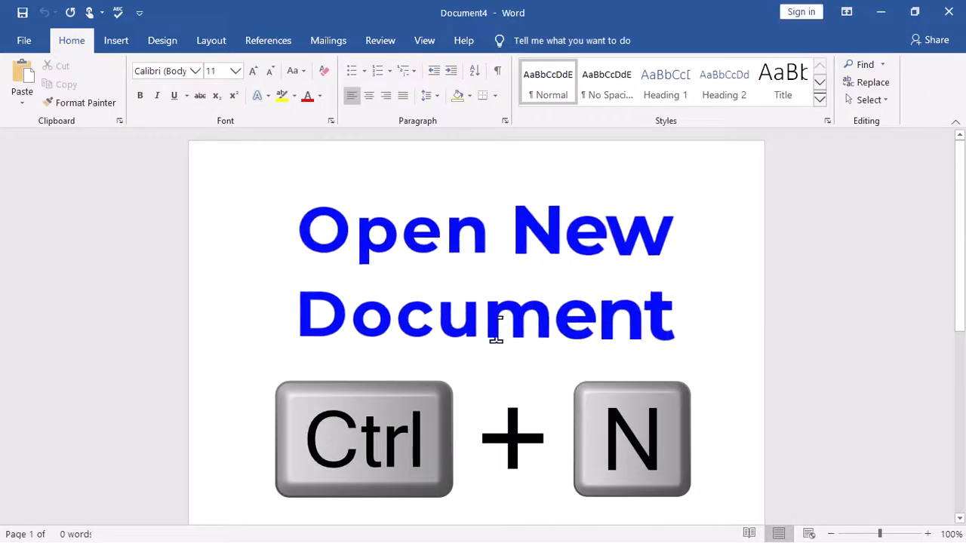
# - Enter the filler text "Inhnthgoet[4wah9rajtoxprjn-tr-n" on the first line of the new blank document
pyautogui.write('inhnthgoet')
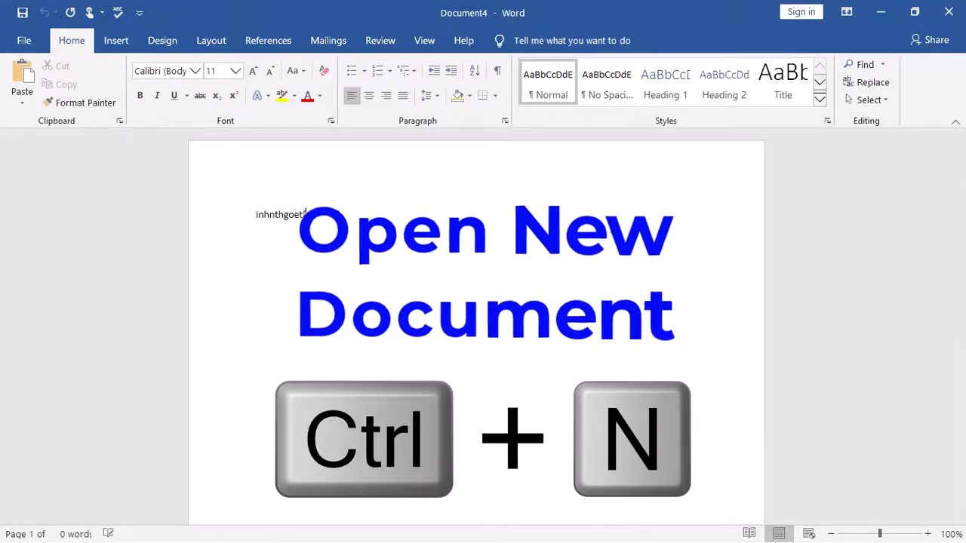
pyautogui.write('h vansno')
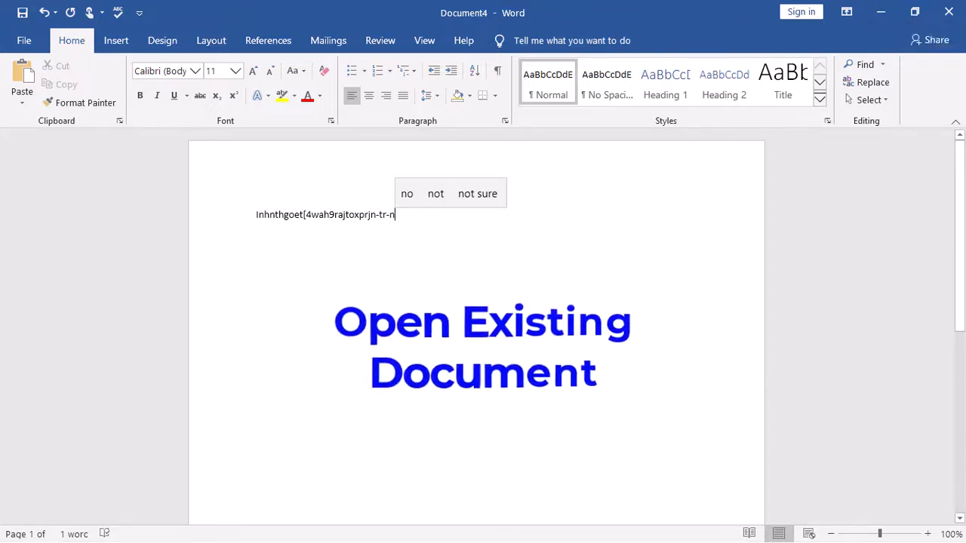
pyautogui.press('super')
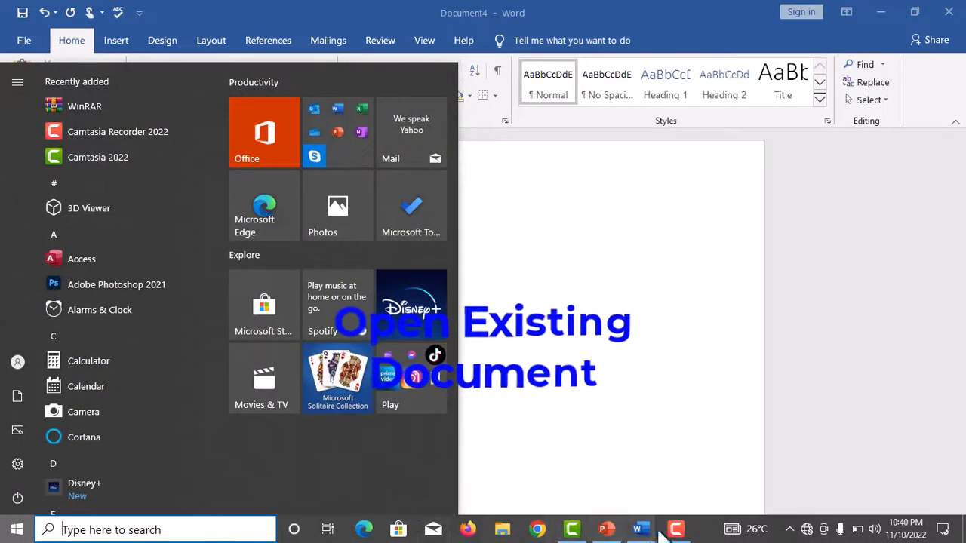
pyautogui.click(593, 334)
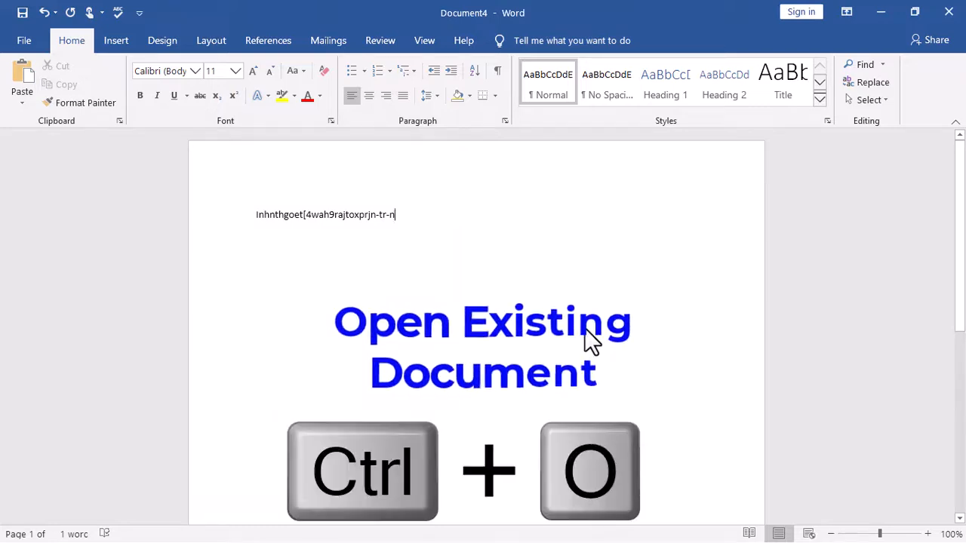
# - Open the existing document "OVER VIEW OF MICROSOFT WORD" from the recent documents
pyautogui.hotkey('ctrl', 'o')
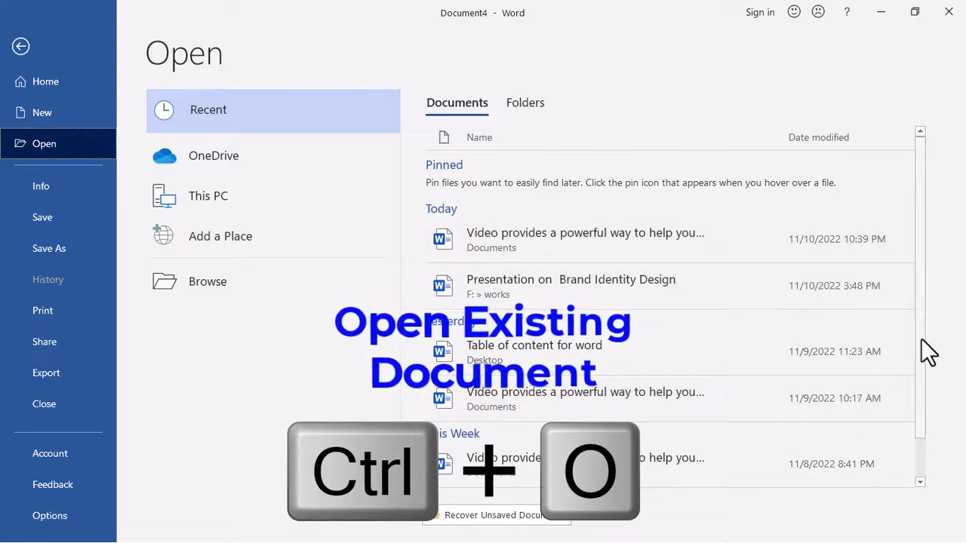
pyautogui.moveTo(920, 338); pyautogui.dragTo(658, 370)
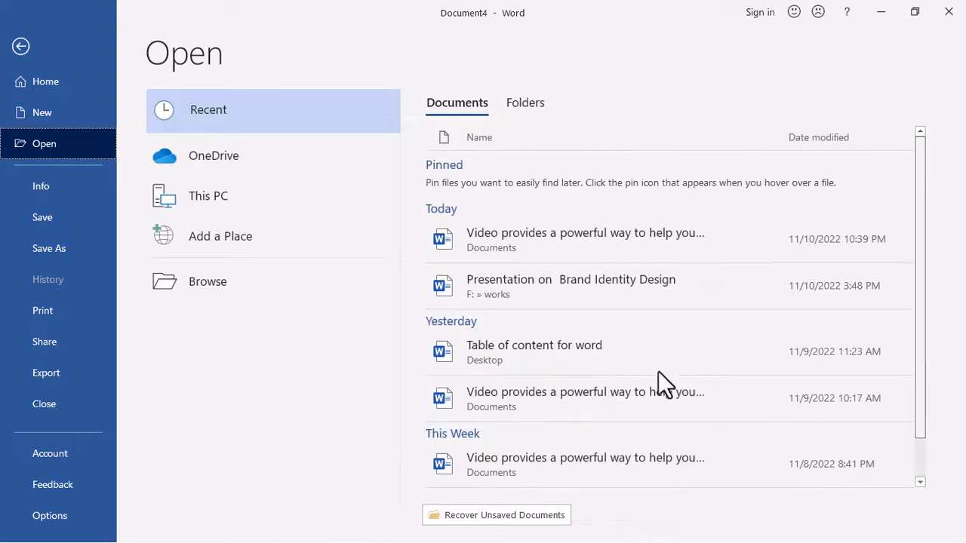
pyautogui.moveTo(853, 429); pyautogui.dragTo(905, 417)
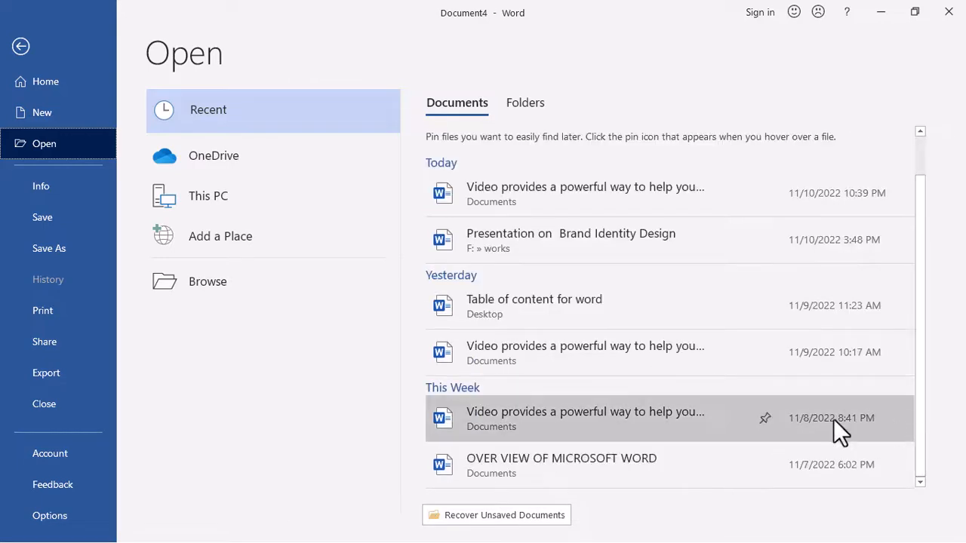
pyautogui.click(605, 452)
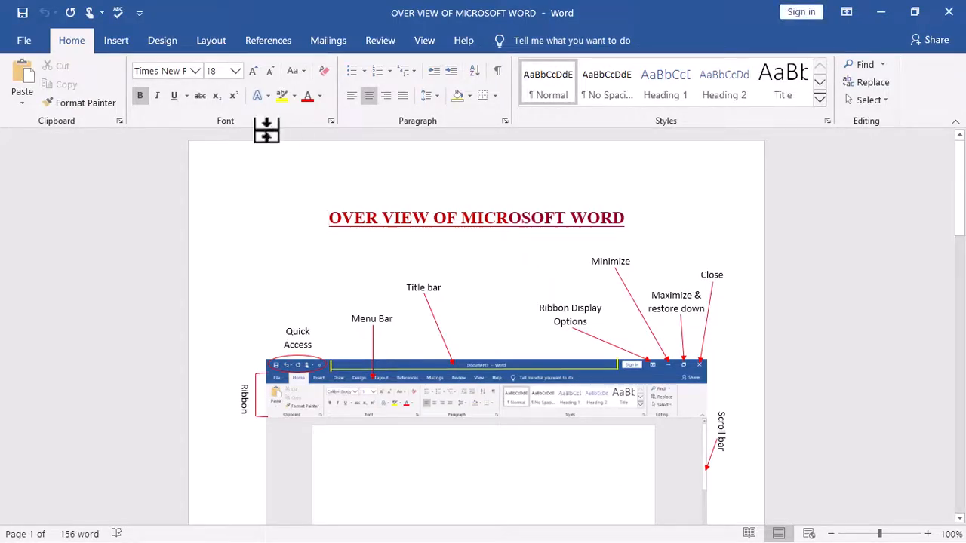
# - View the print preview of the overview document twice, returning to the document each time without printing
pyautogui.click(29, 49)
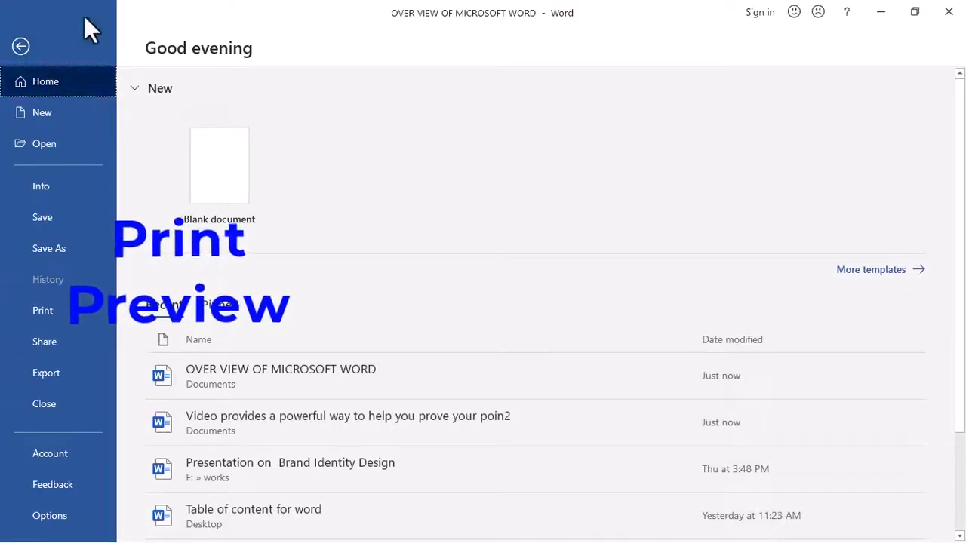
pyautogui.click(55, 316)
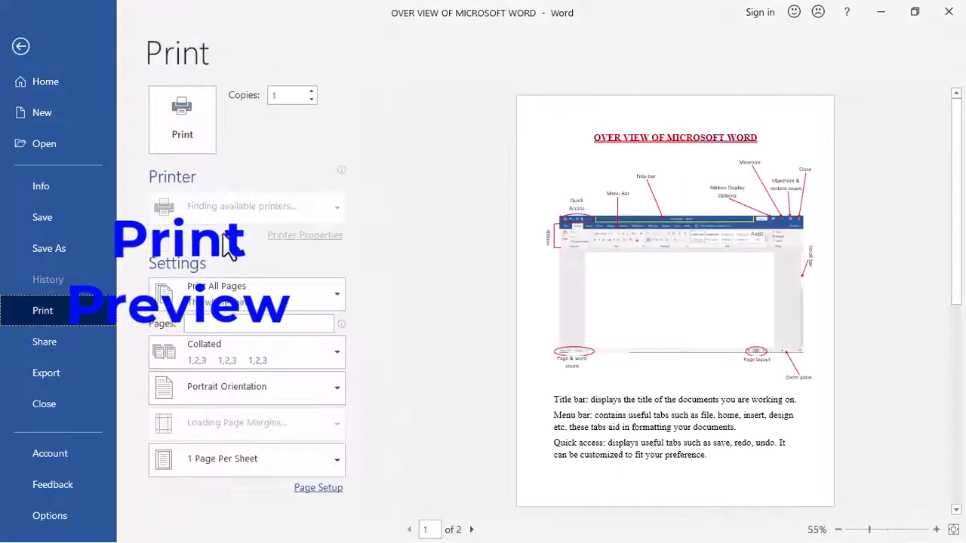
pyautogui.click(21, 46)
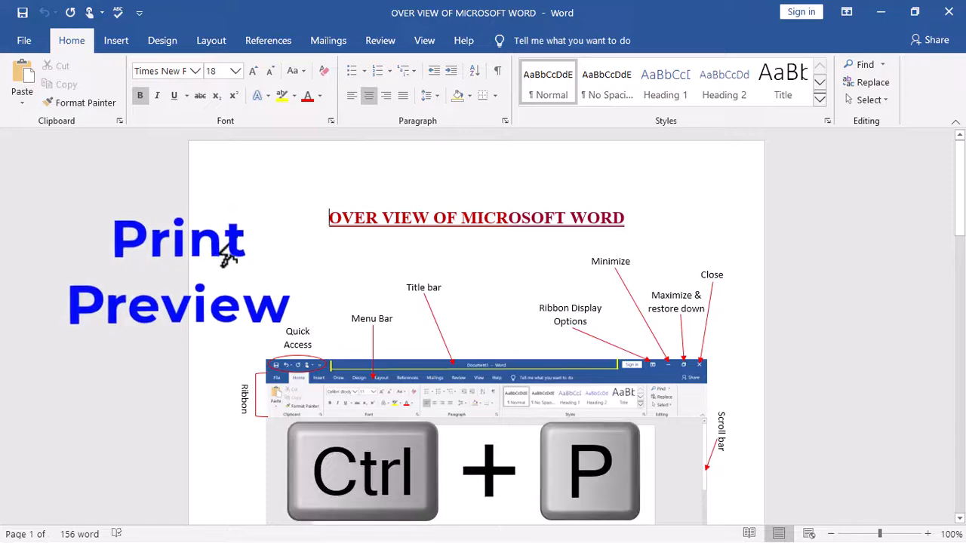
pyautogui.hotkey('ctrl', 'p')
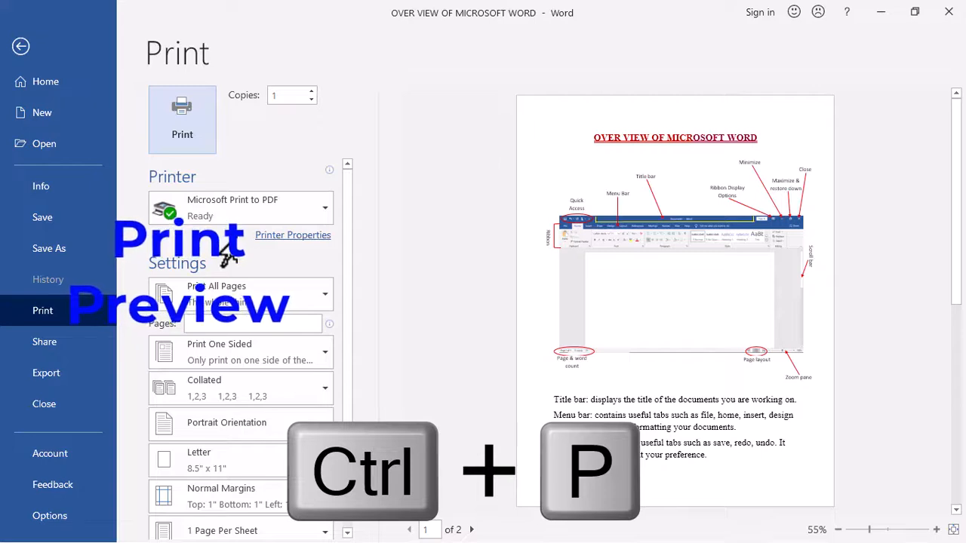
pyautogui.click(19, 47)
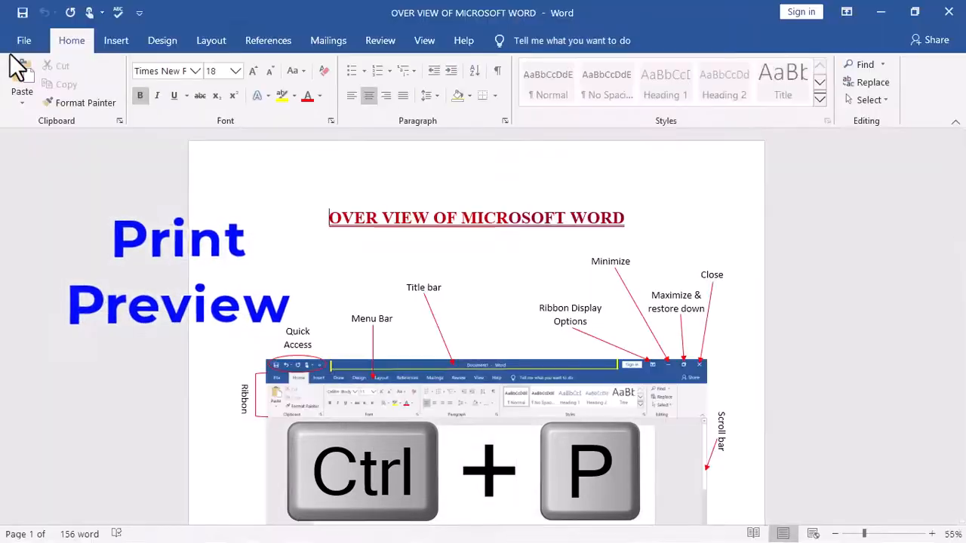